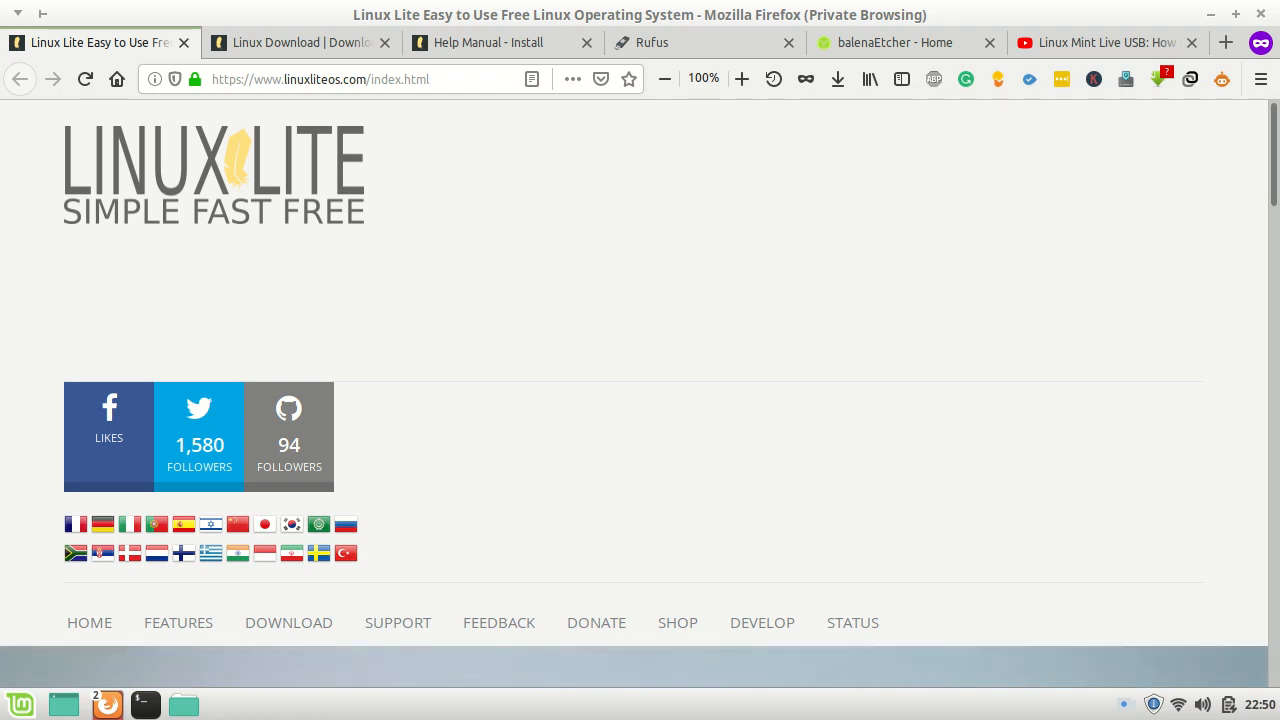
# Step: Review the Linux Lite home page and download requirements, and look at the Rufus and balenaEtcher sites
pyautogui.scroll(-1, 634, 394)
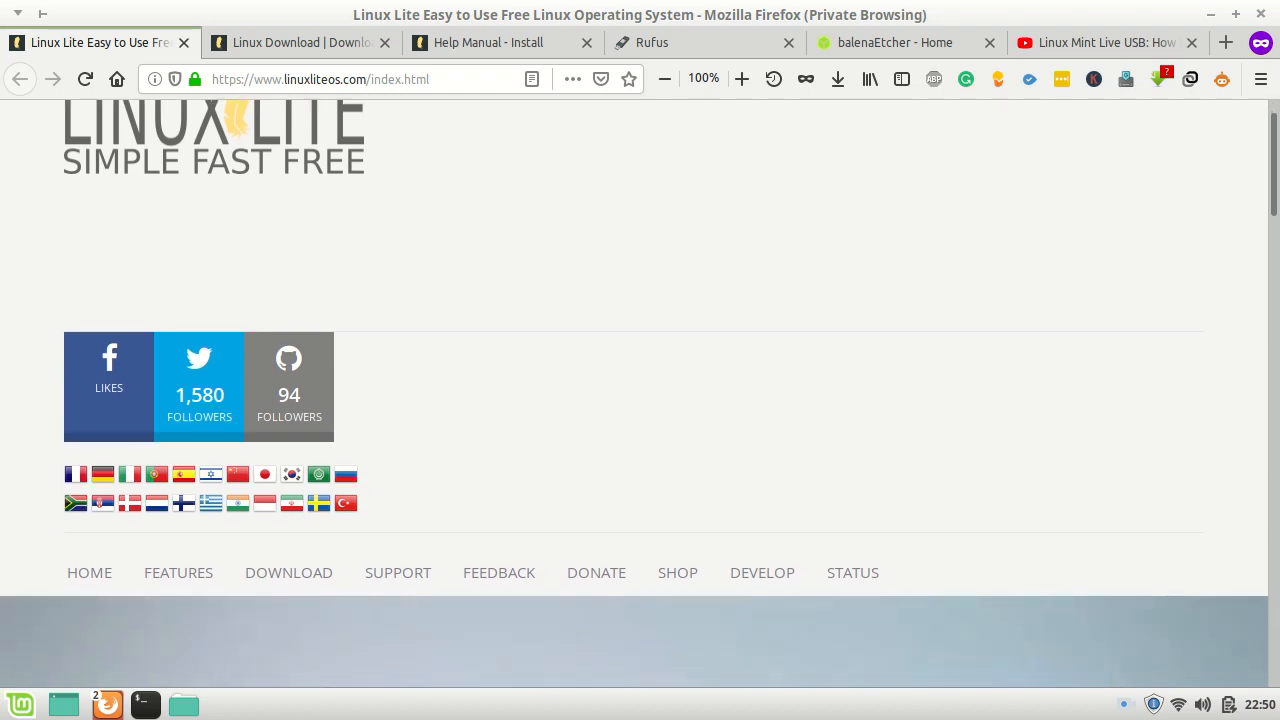
pyautogui.click(300, 43)
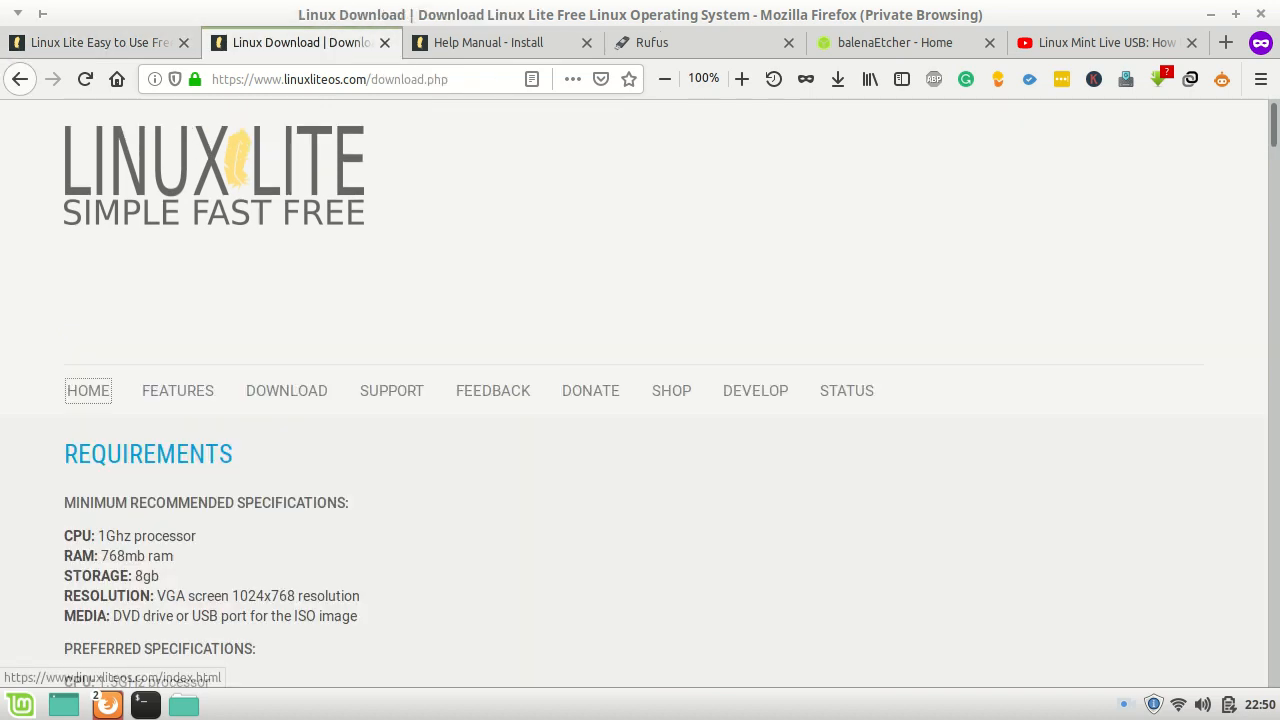
pyautogui.scroll(-1, 640, 393)
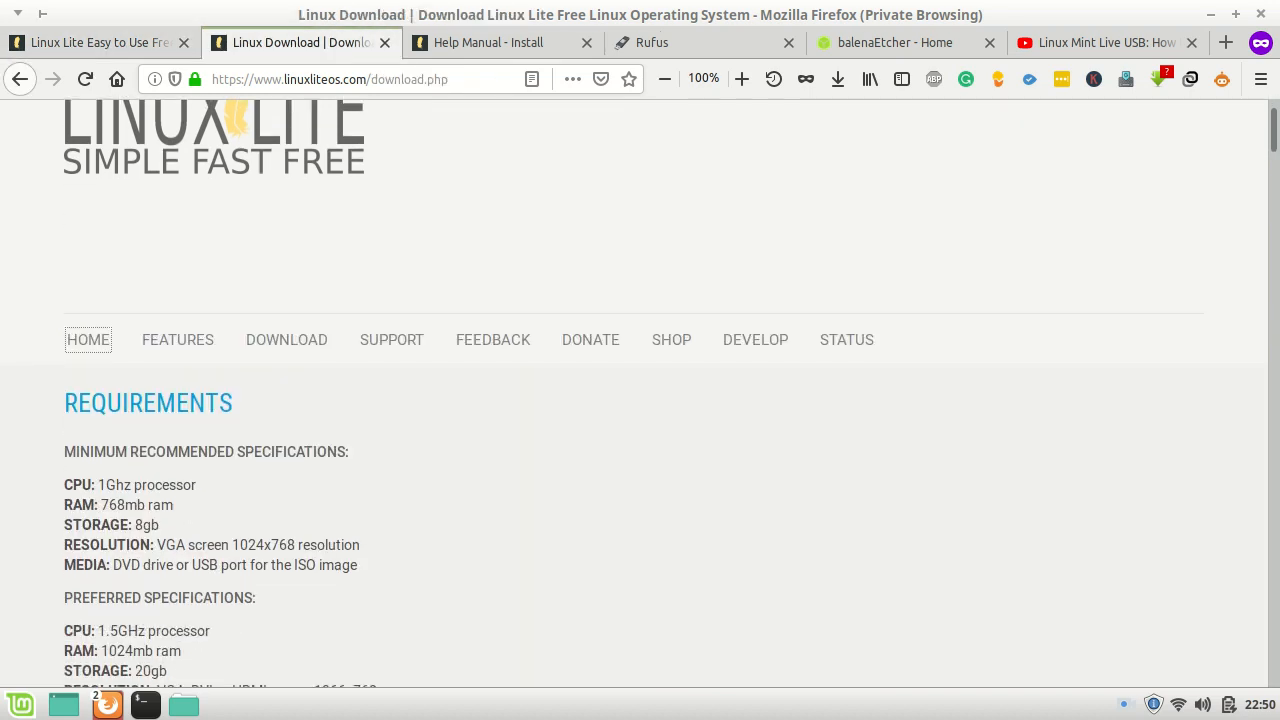
pyautogui.scroll(-2, 634, 394)
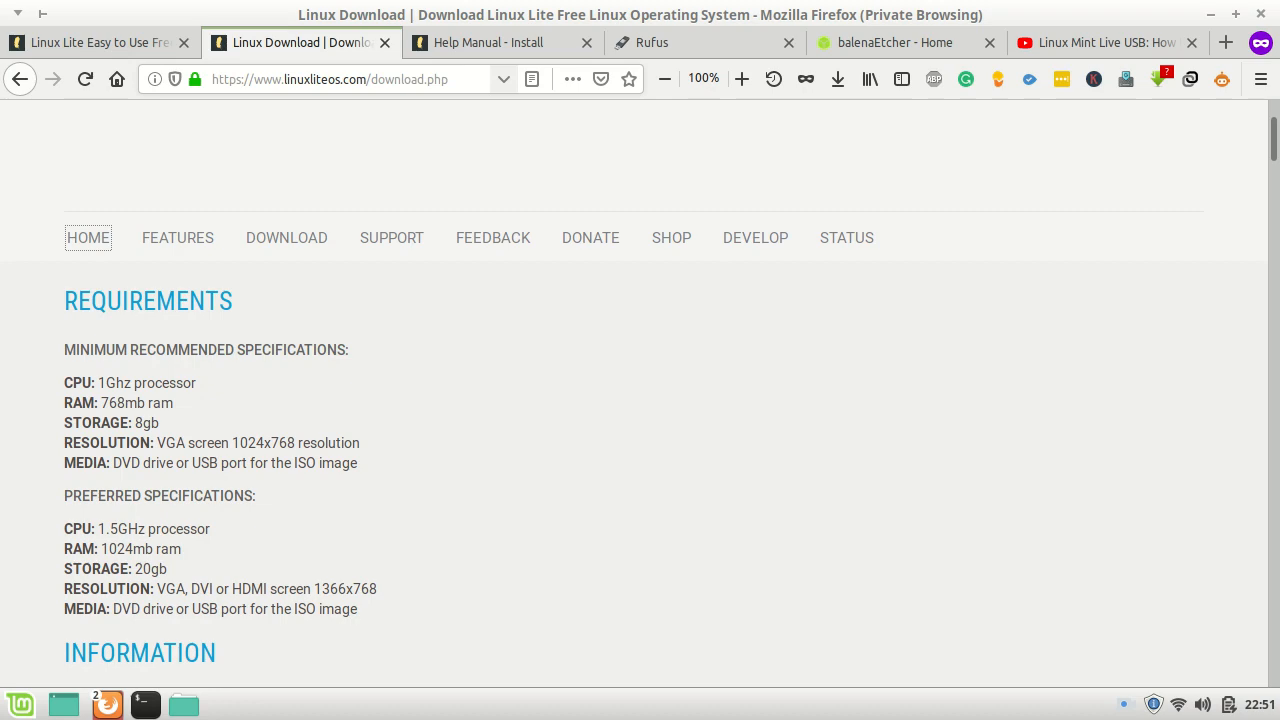
pyautogui.click(660, 42)
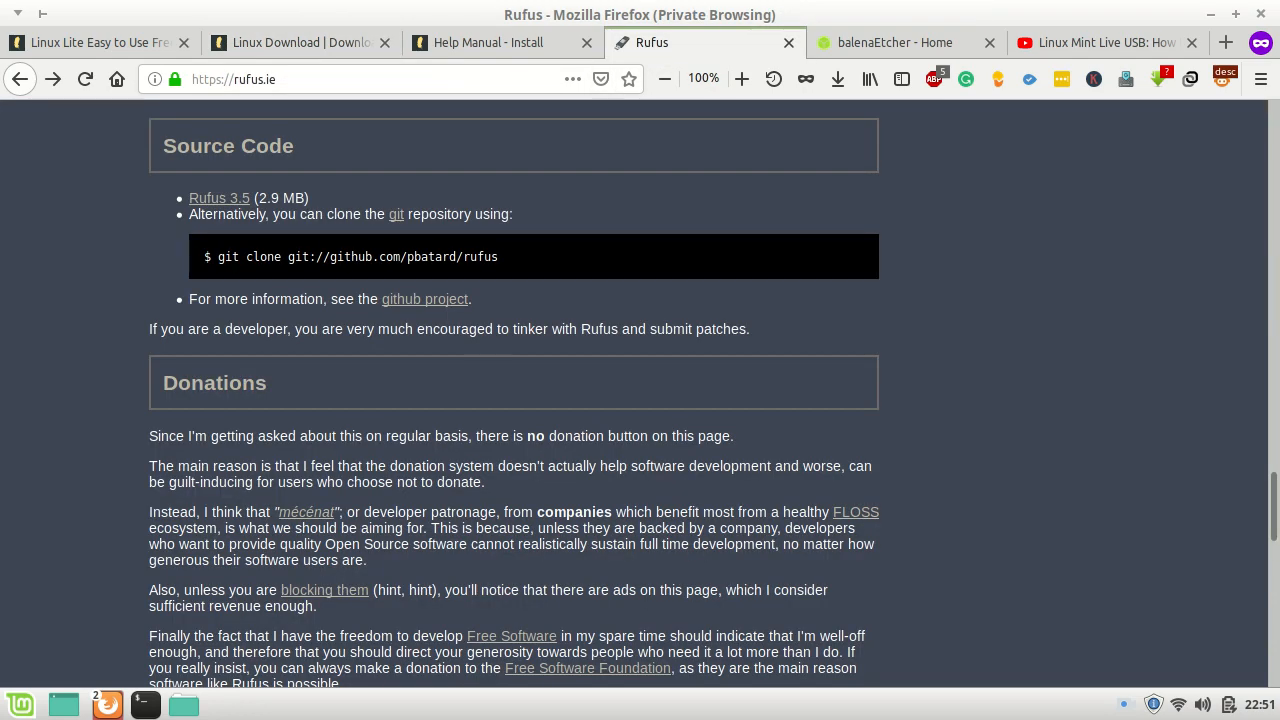
pyautogui.scroll(5, 837, 362)
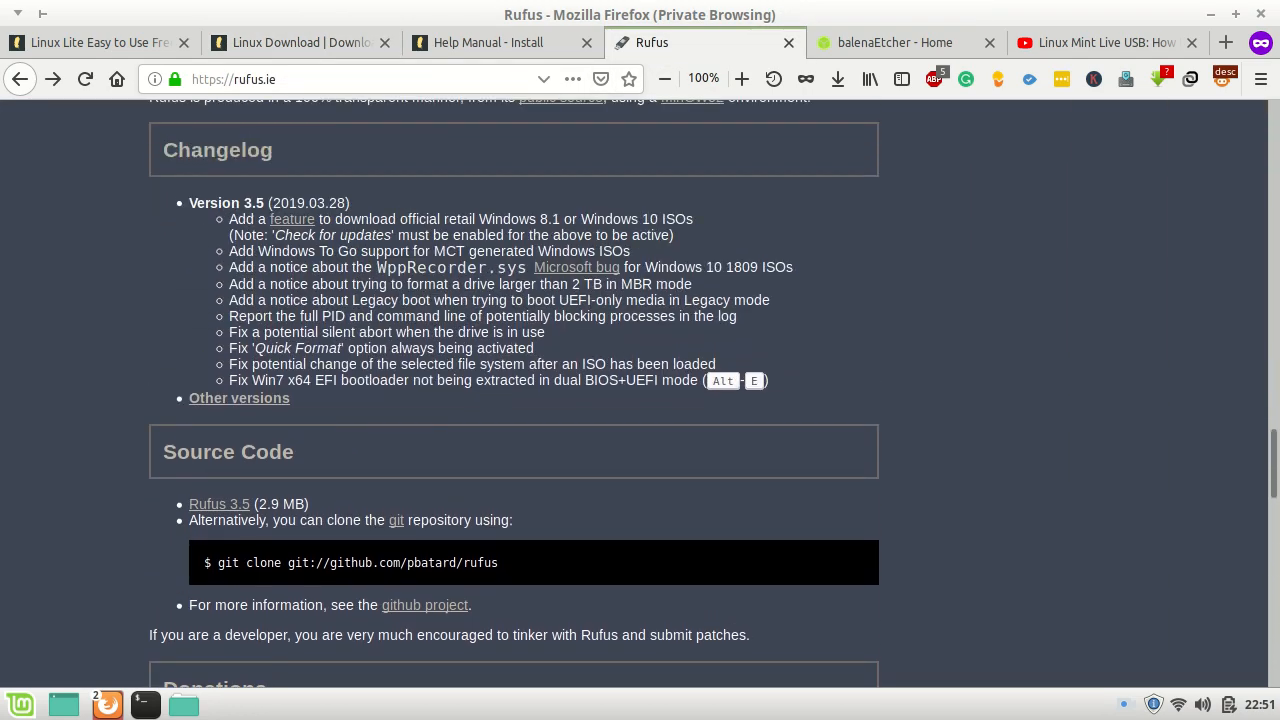
pyautogui.click(840, 42)
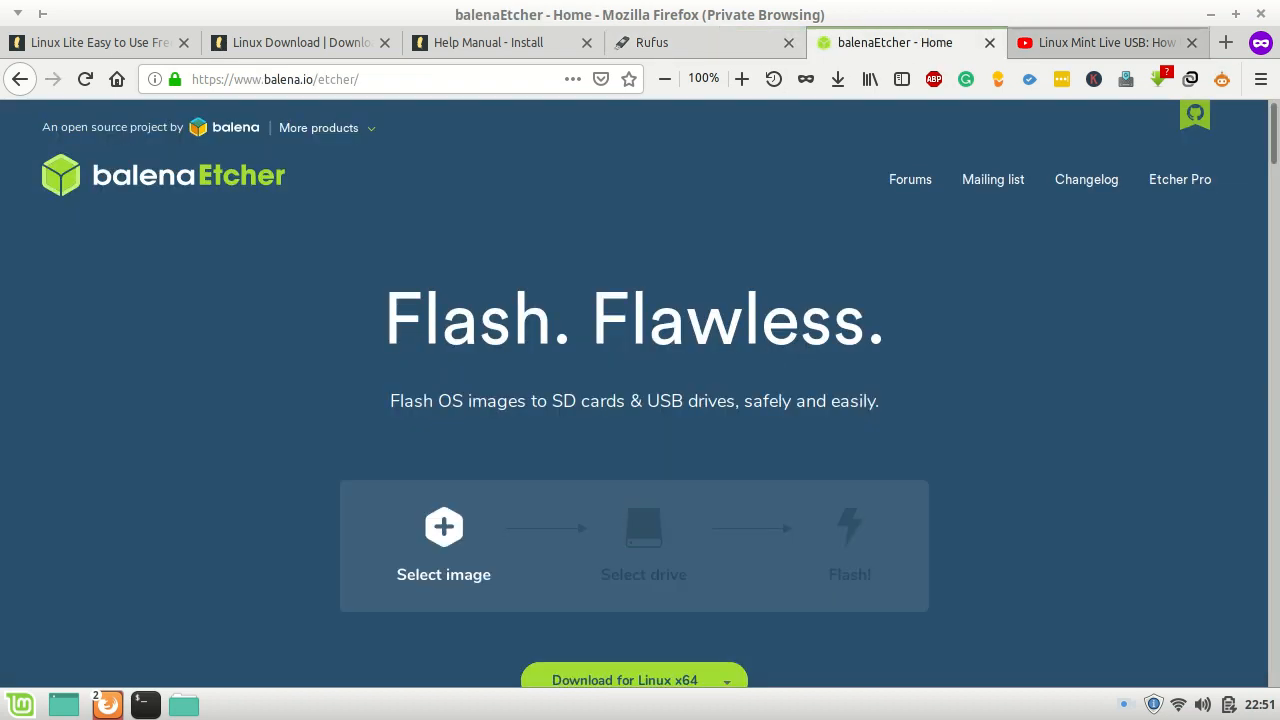
# Step: Copy the command "sudo add-apt-repository ppa:gezakovacs/ppa" from the description of the YouTube video on UNetBootin
pyautogui.hotkey('ctrl', 'Tab')
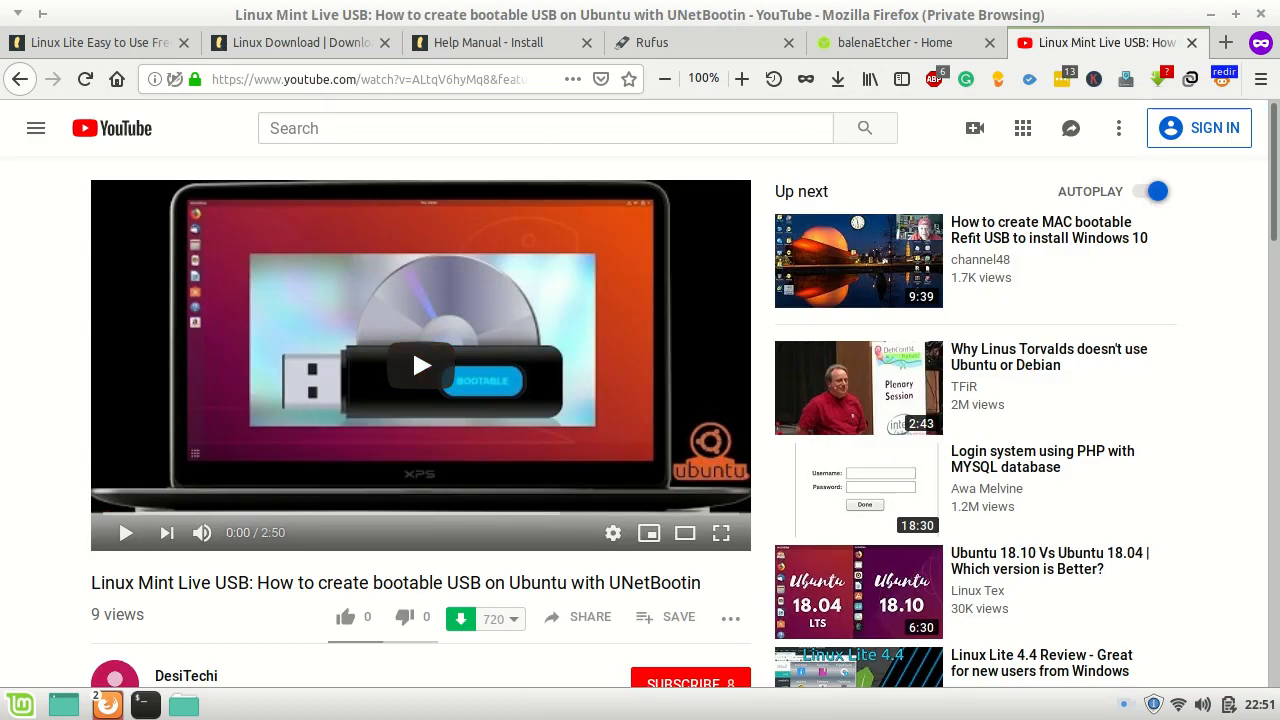
pyautogui.scroll(-3, 640, 400)
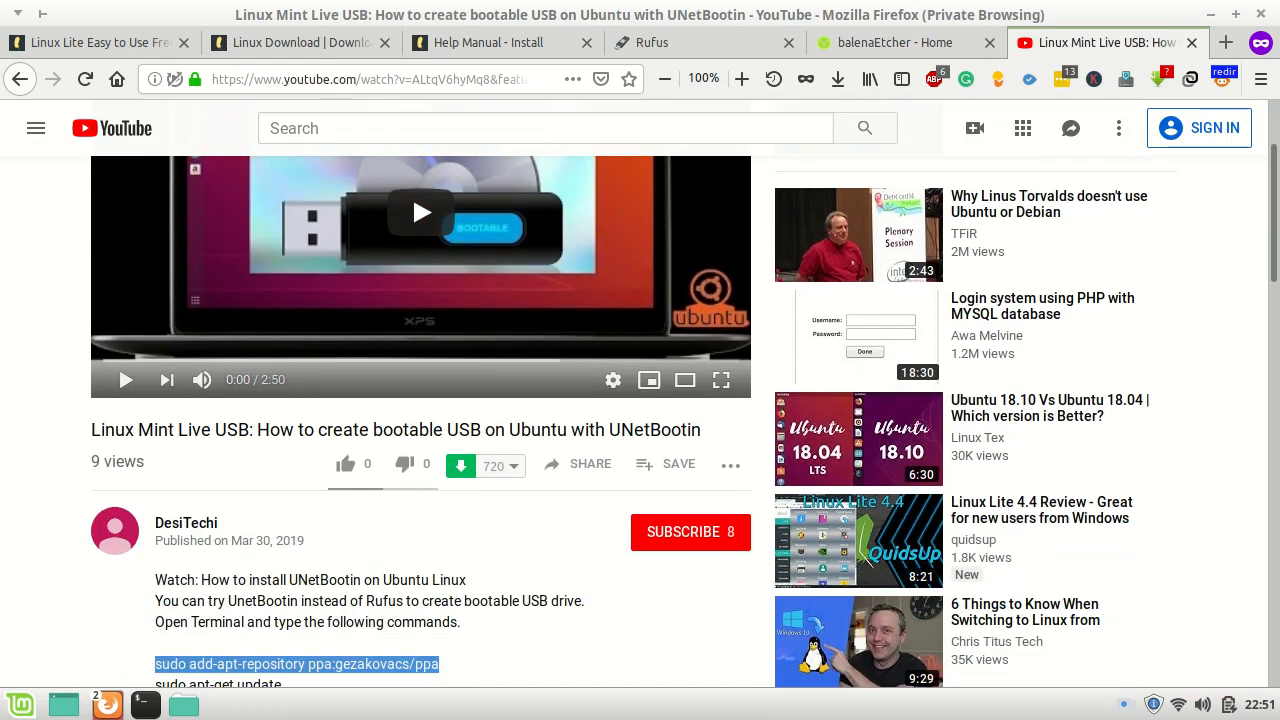
pyautogui.scroll(-1, 640, 400)
pyautogui.press('super')
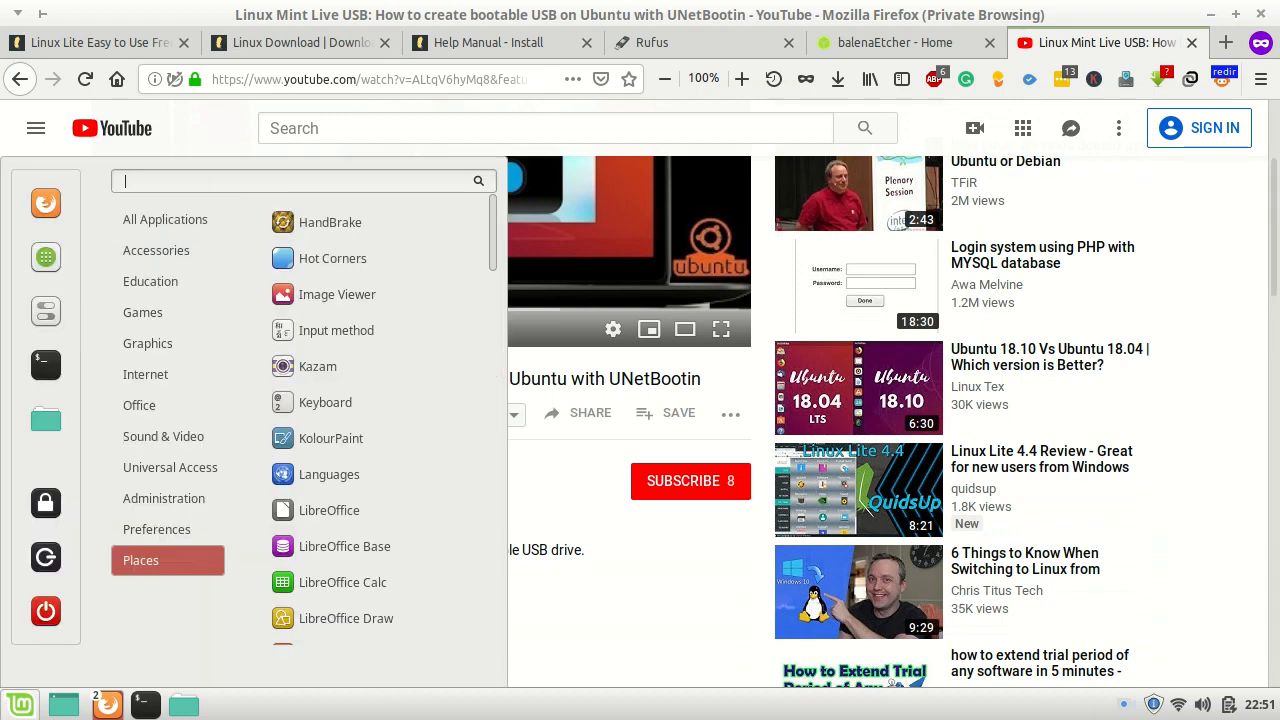
pyautogui.press('Escape')
pyautogui.scroll(-2, 640, 400)
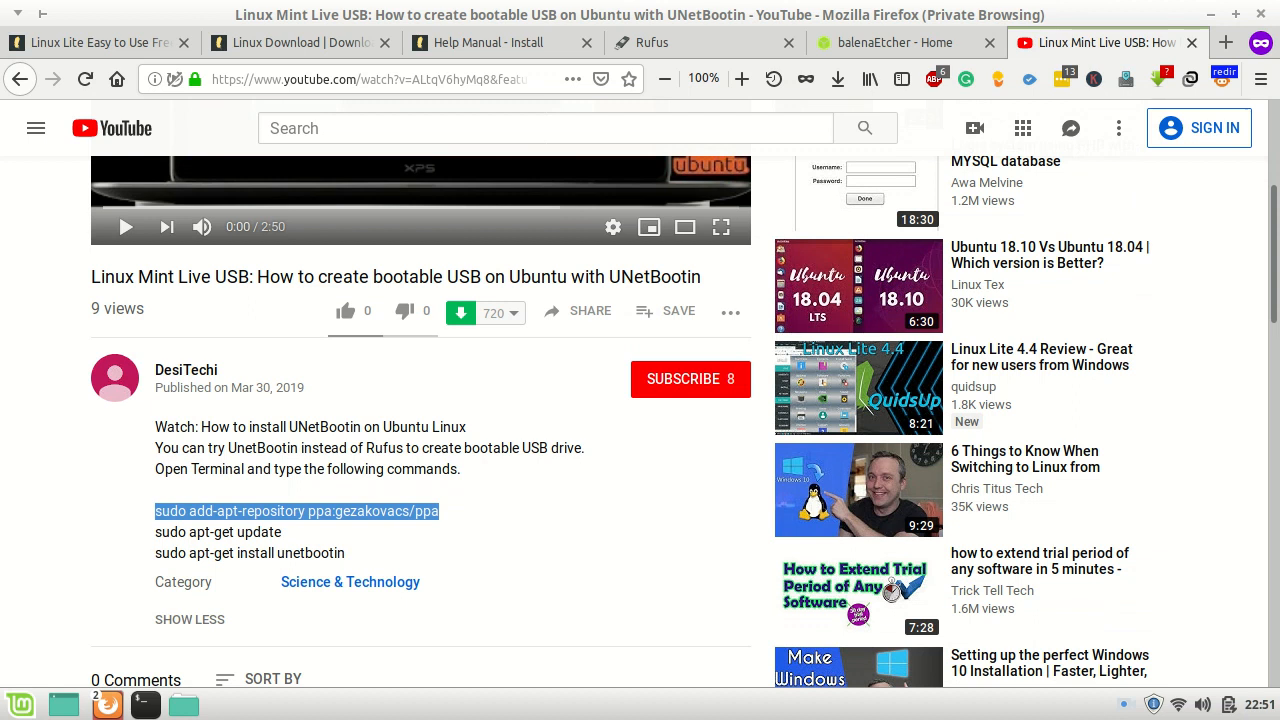
pyautogui.rightClick(390, 506)
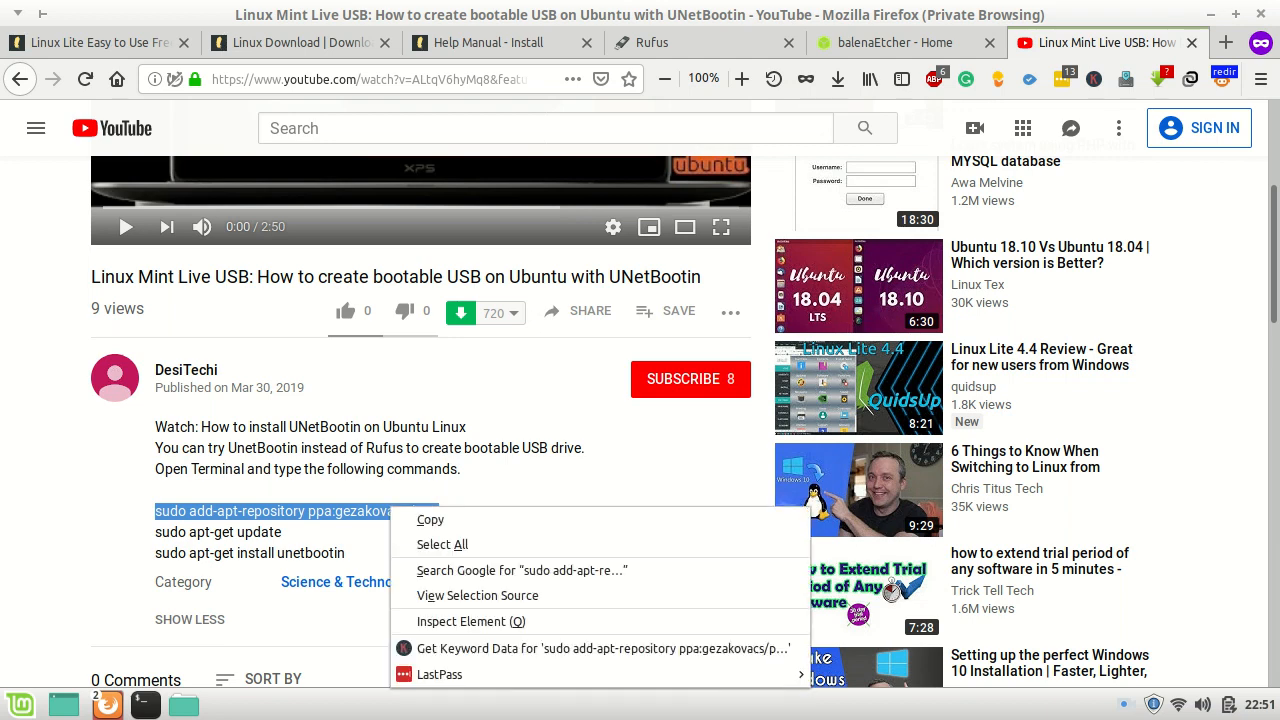
pyautogui.click(415, 519)
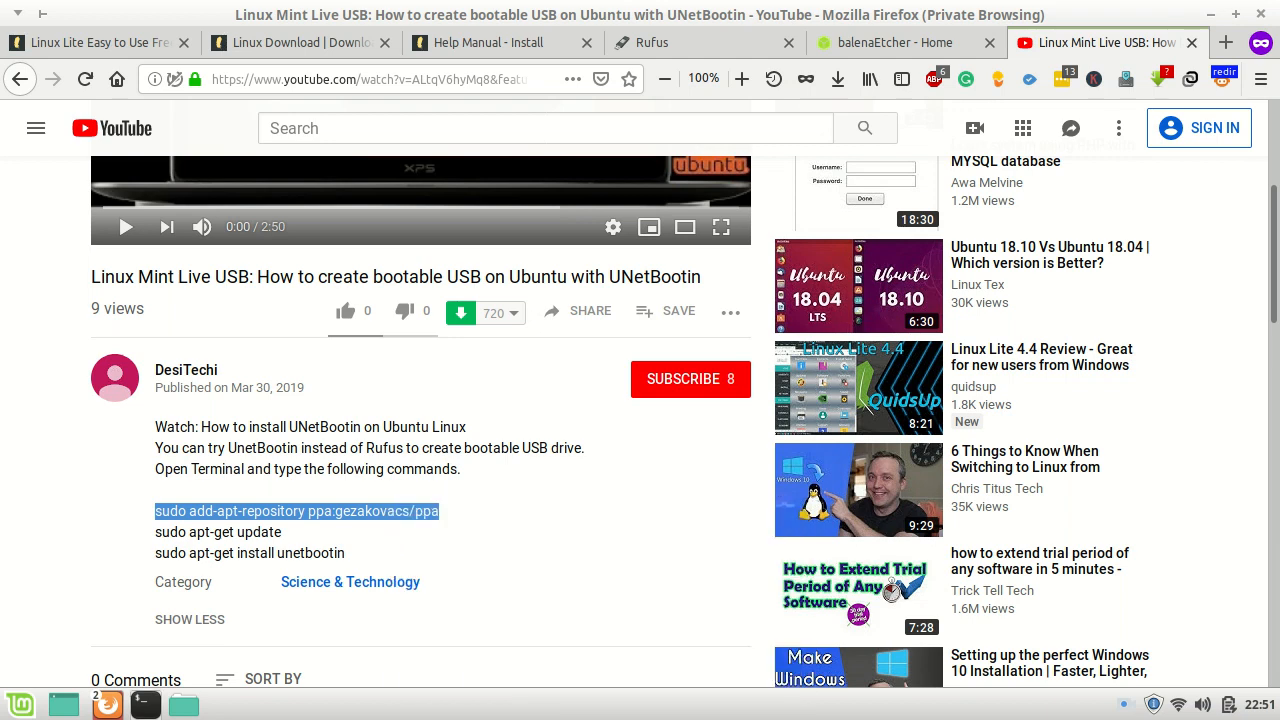
# Step: Run "sudo add-apt-repository ppa:gezakovacs/ppa" in the Terminal and enter the sudo password
pyautogui.click(145, 705)
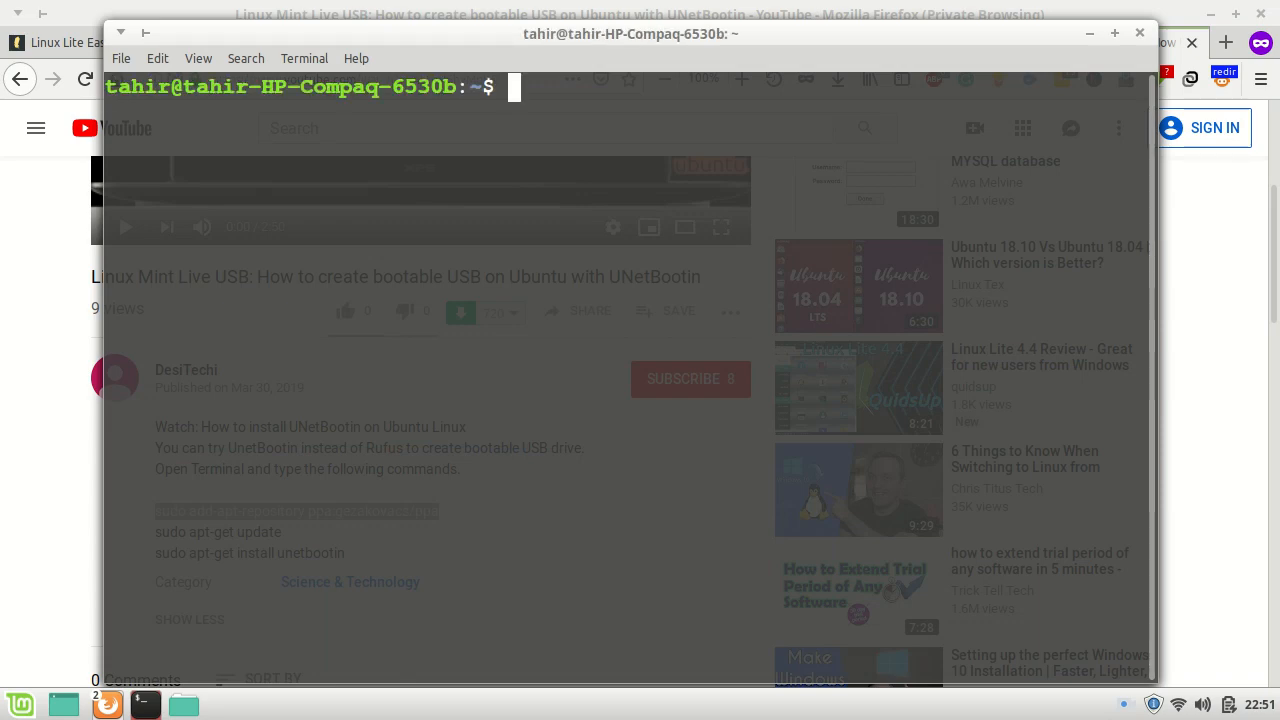
pyautogui.write('sudo add-apt-repository ppa:gezakovacs/ppa')
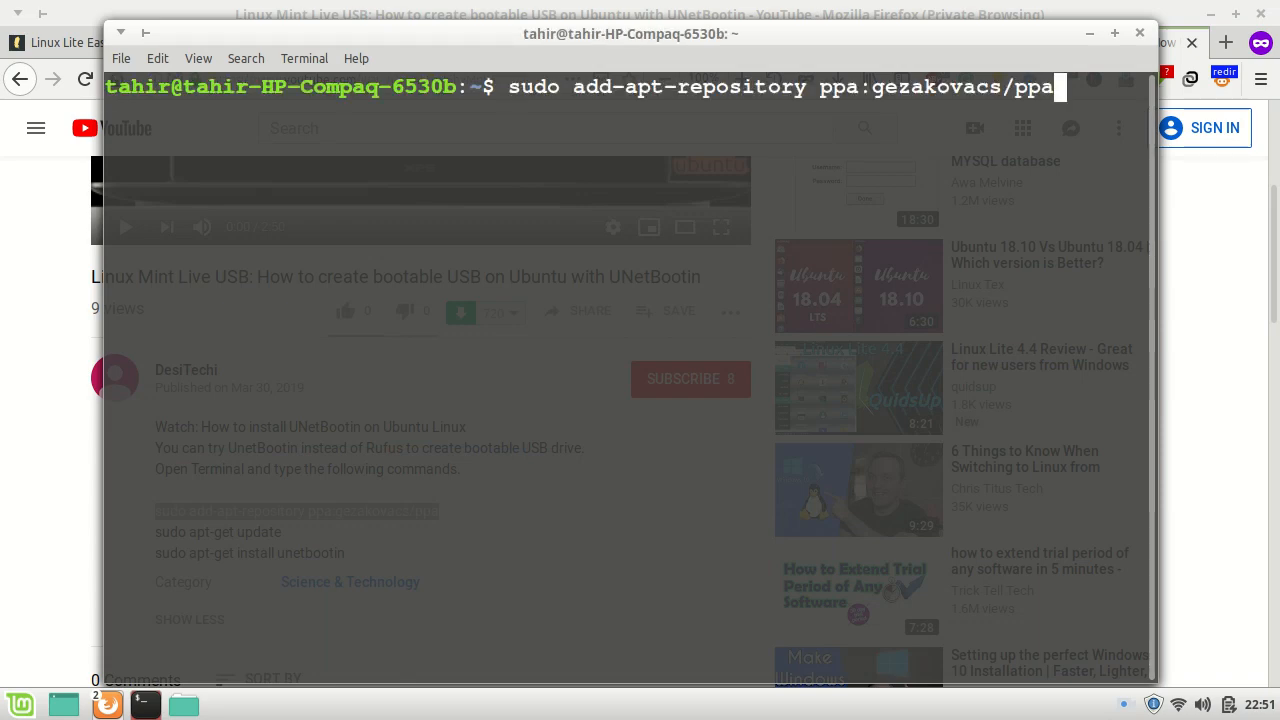
pyautogui.press('Return')
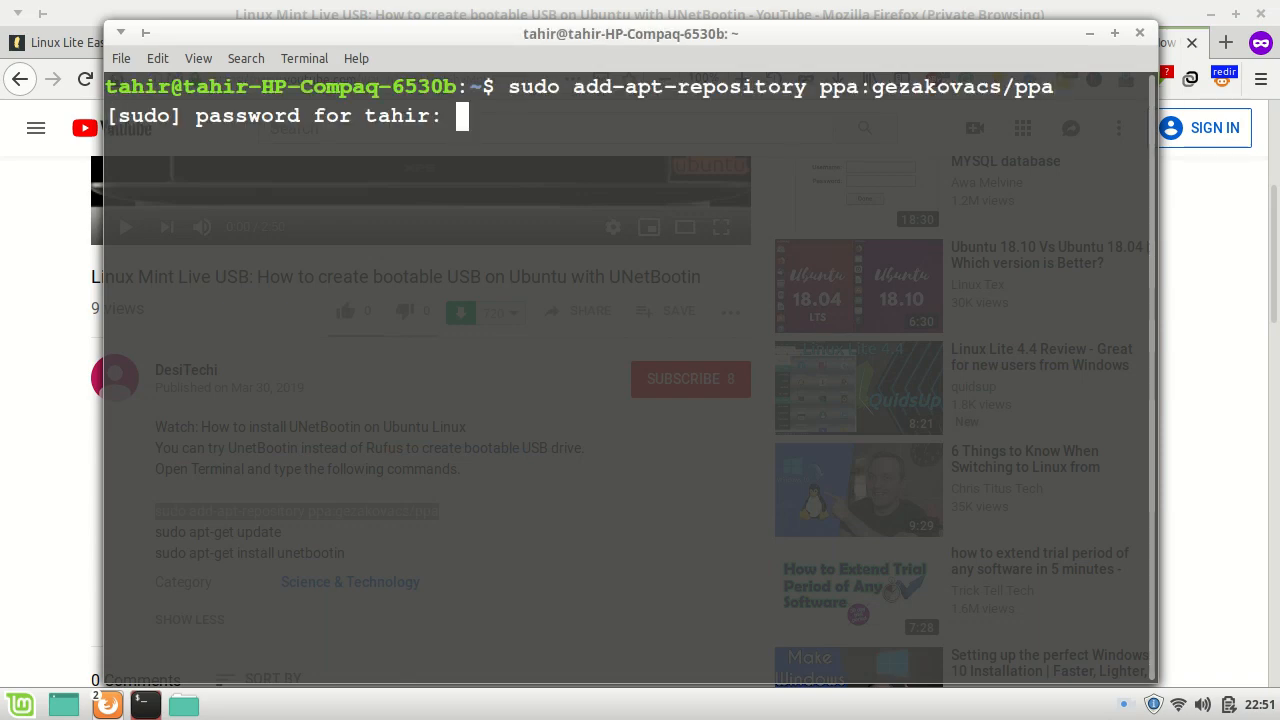
pyautogui.write('*****')
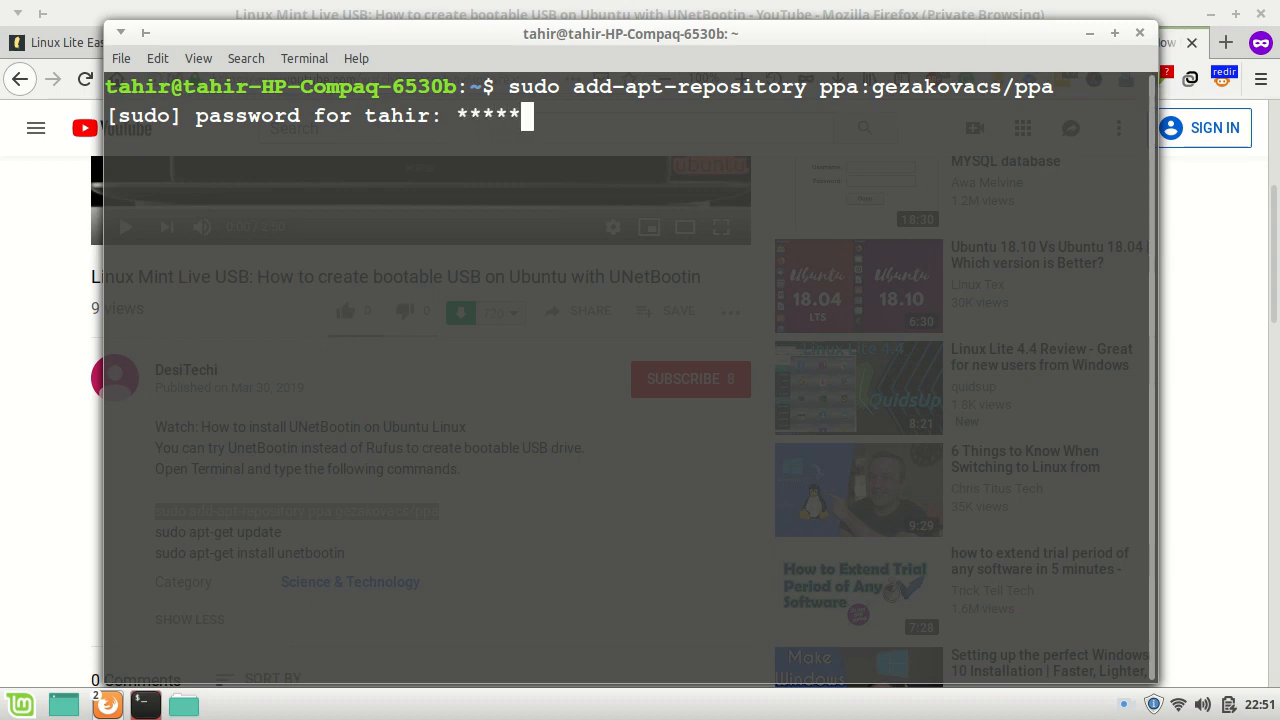
pyautogui.press('Return')
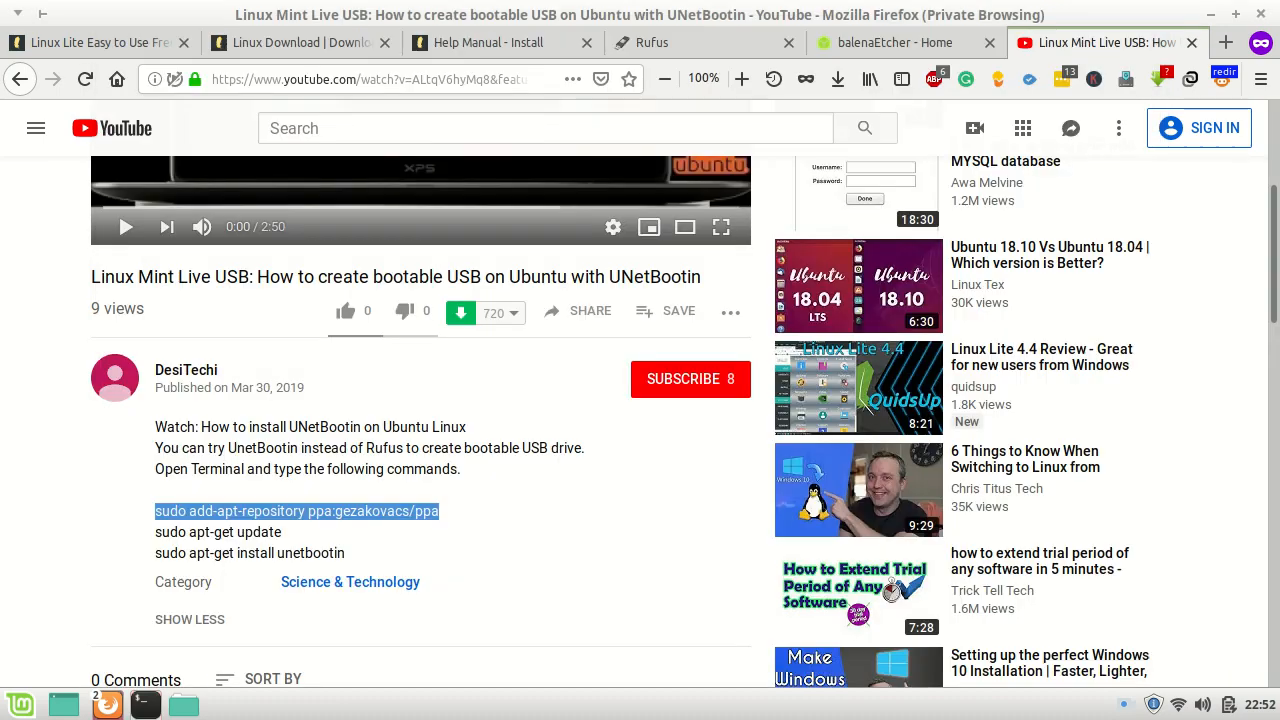
# Step: Copy the command "sudo apt-get update" from the video description in the browser
pyautogui.moveTo(282, 532); pyautogui.dragTo(155, 532)
pyautogui.rightClick(158, 533)
pyautogui.click(199, 545)
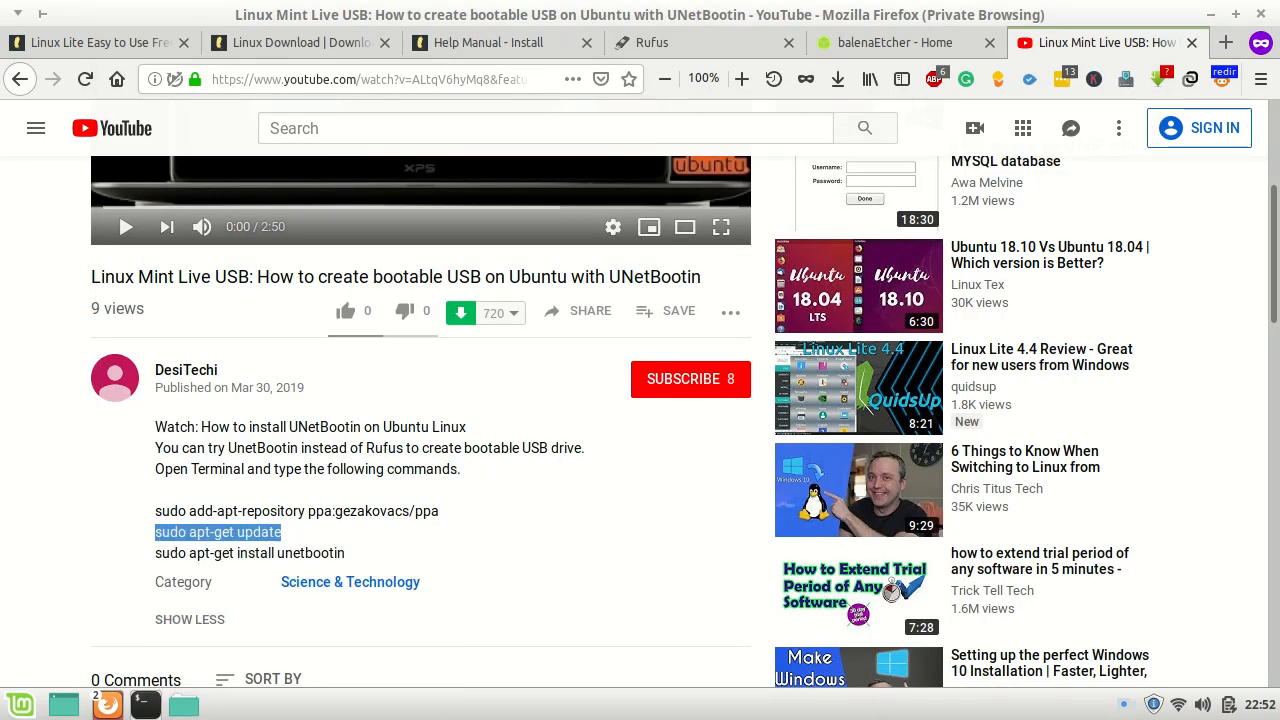
# Step: Switch to the Terminal, confirm adding the UNetbootin PPA and run "sudo apt-get update"
pyautogui.hotkey('alt', 'Tab')
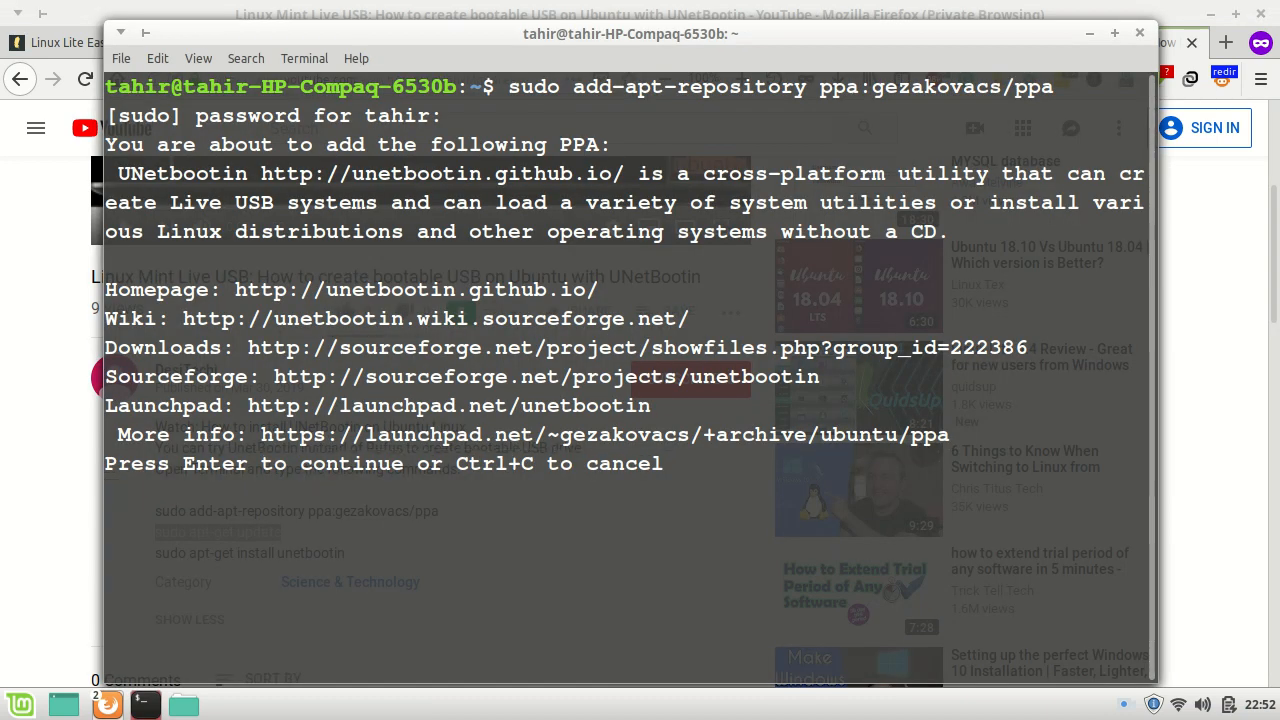
pyautogui.press('Return')
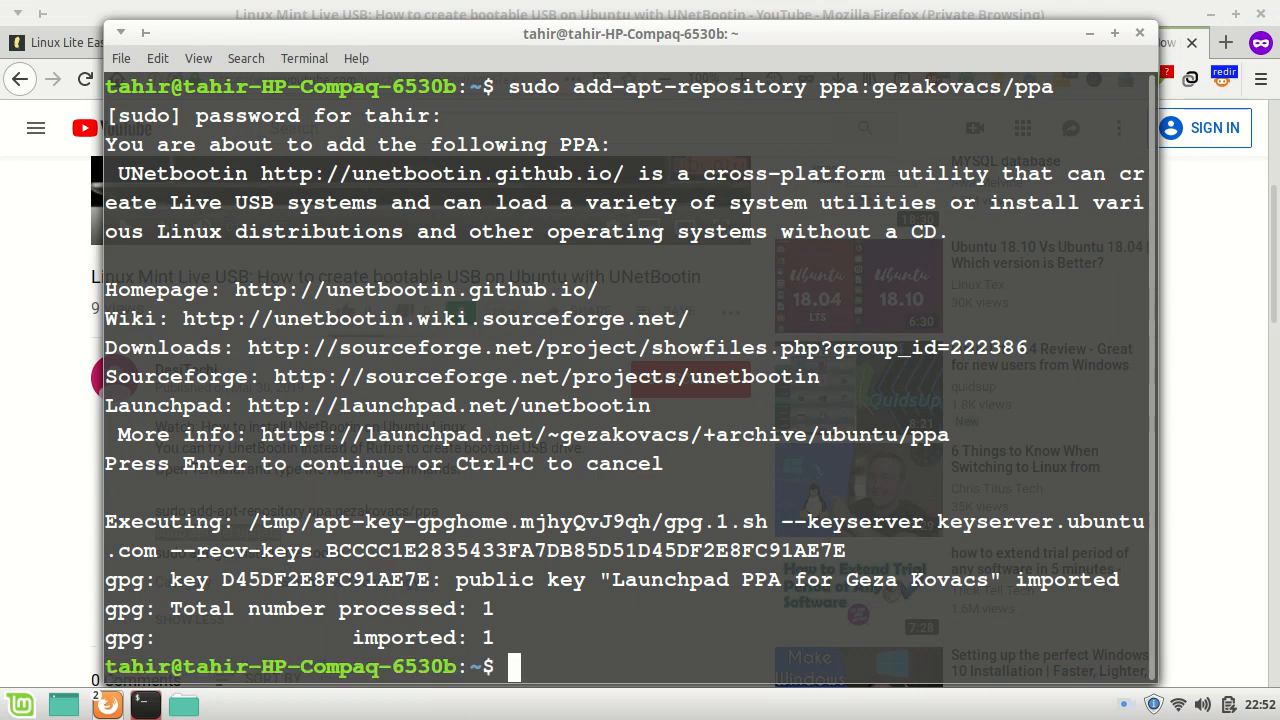
pyautogui.hotkey('ctrl', 'shift', 'v')
pyautogui.press('Return')
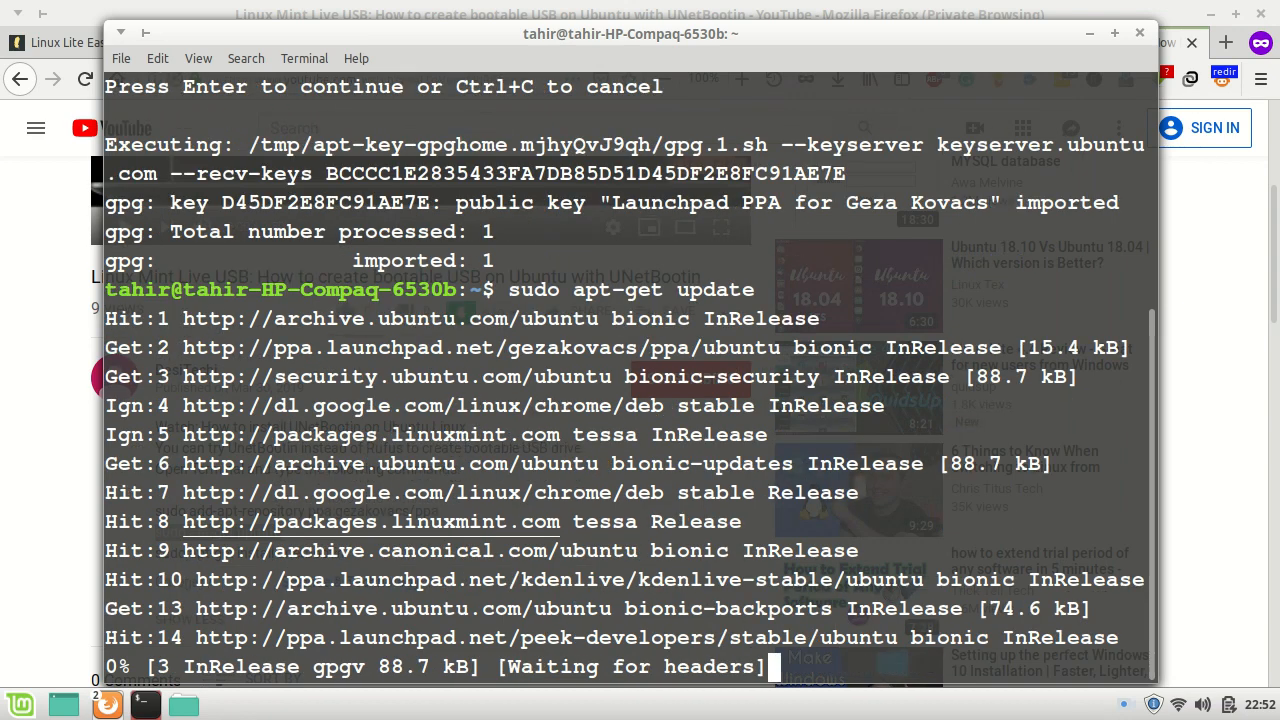
# Step: Return to the browser and copy the command "sudo apt-get install unetbootin" from the video description
pyautogui.hotkey('alt', 'Tab')
pyautogui.moveTo(345, 553); pyautogui.dragTo(155, 553)
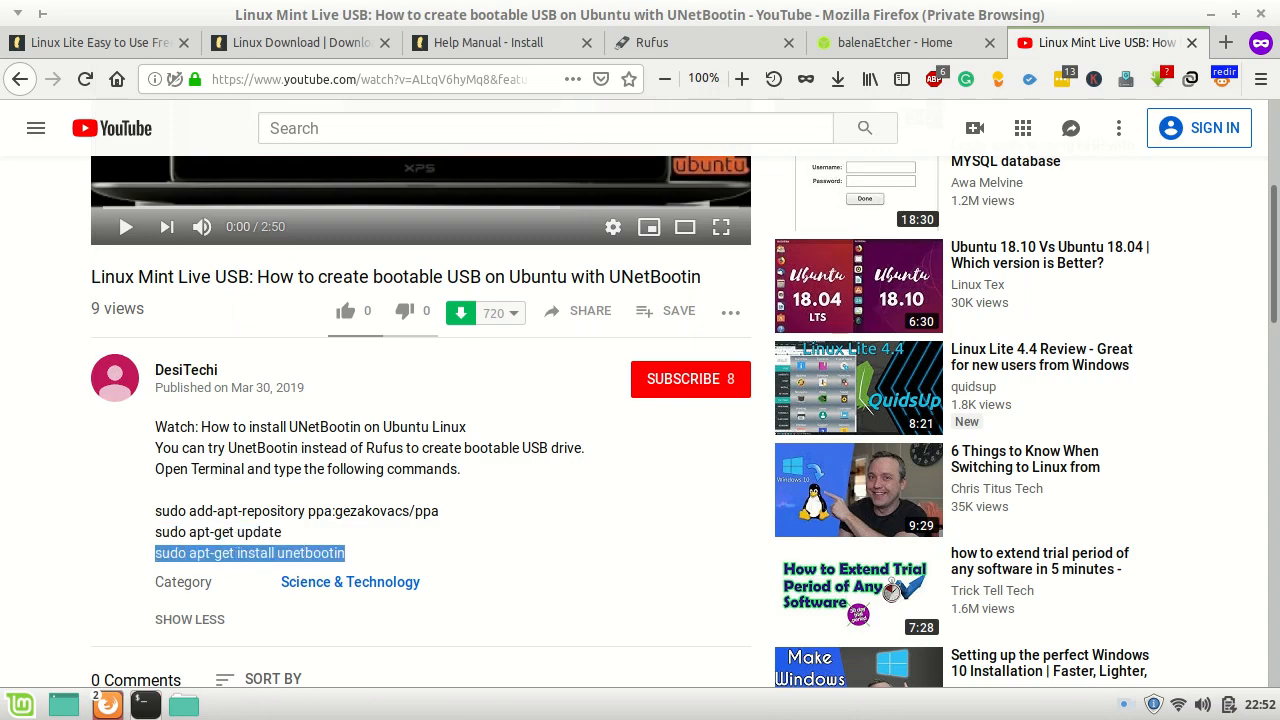
pyautogui.rightClick(162, 553)
pyautogui.click(200, 382)
# Step: Run "sudo apt-get install unetbootin" in the Terminal and answer y to continue the installation
pyautogui.click(145, 705)
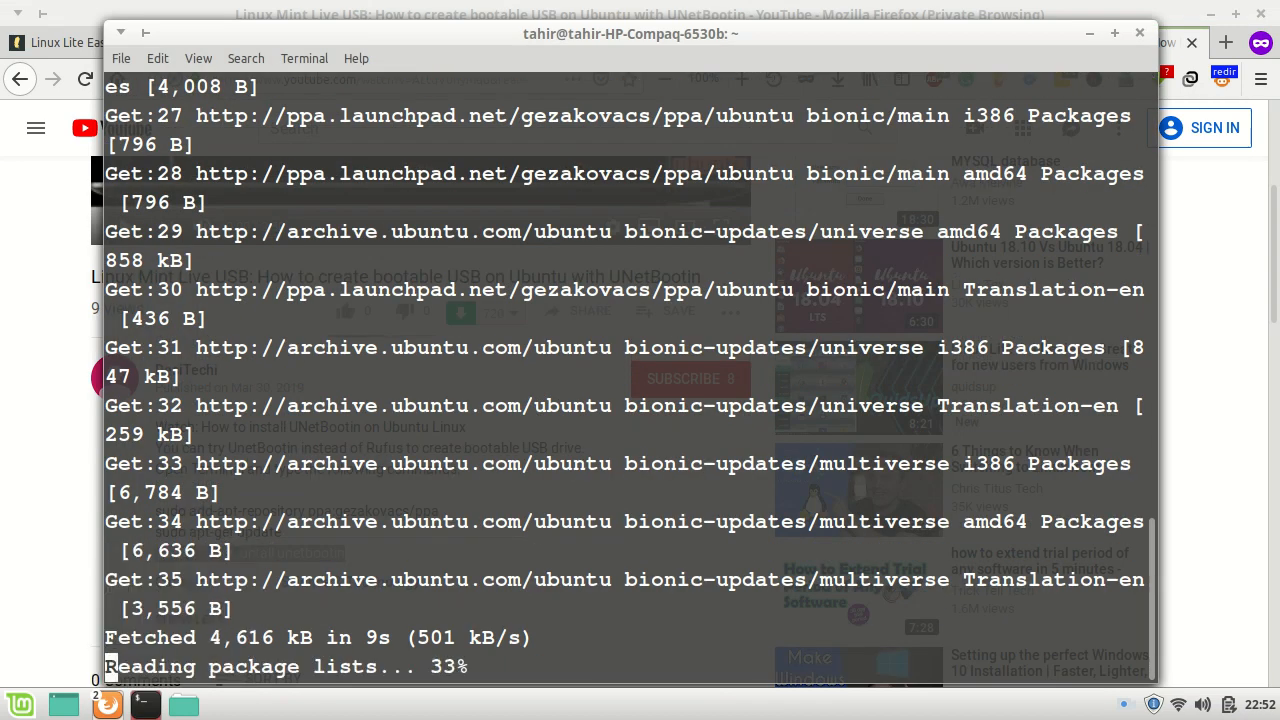
pyautogui.click(1124, 705)
pyautogui.click(1187, 613)
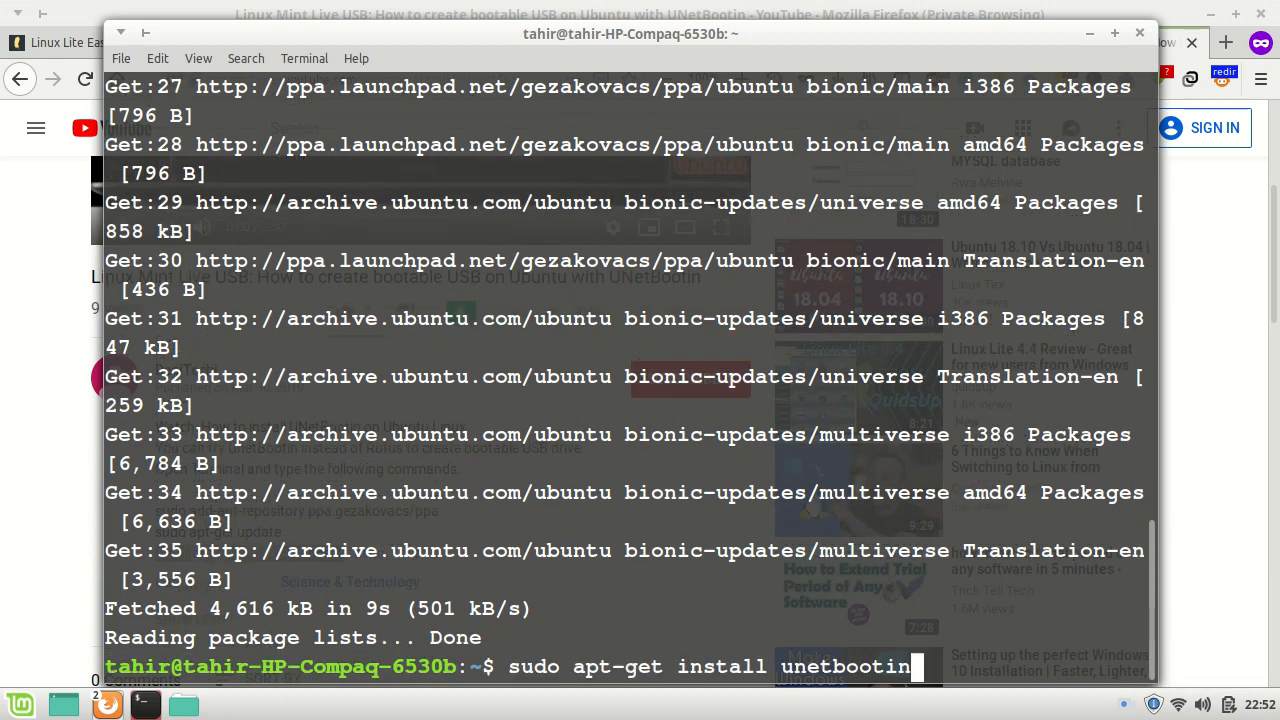
pyautogui.press('Return')
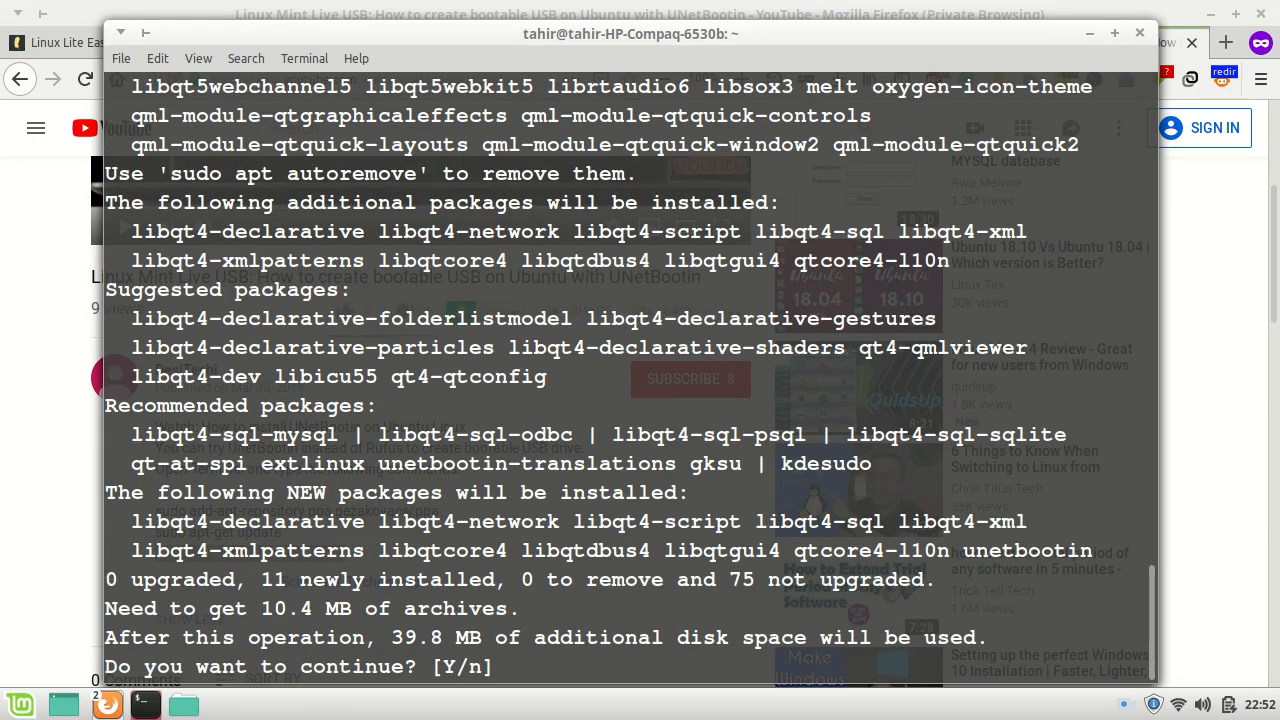
pyautogui.write('y')
pyautogui.press('Return')
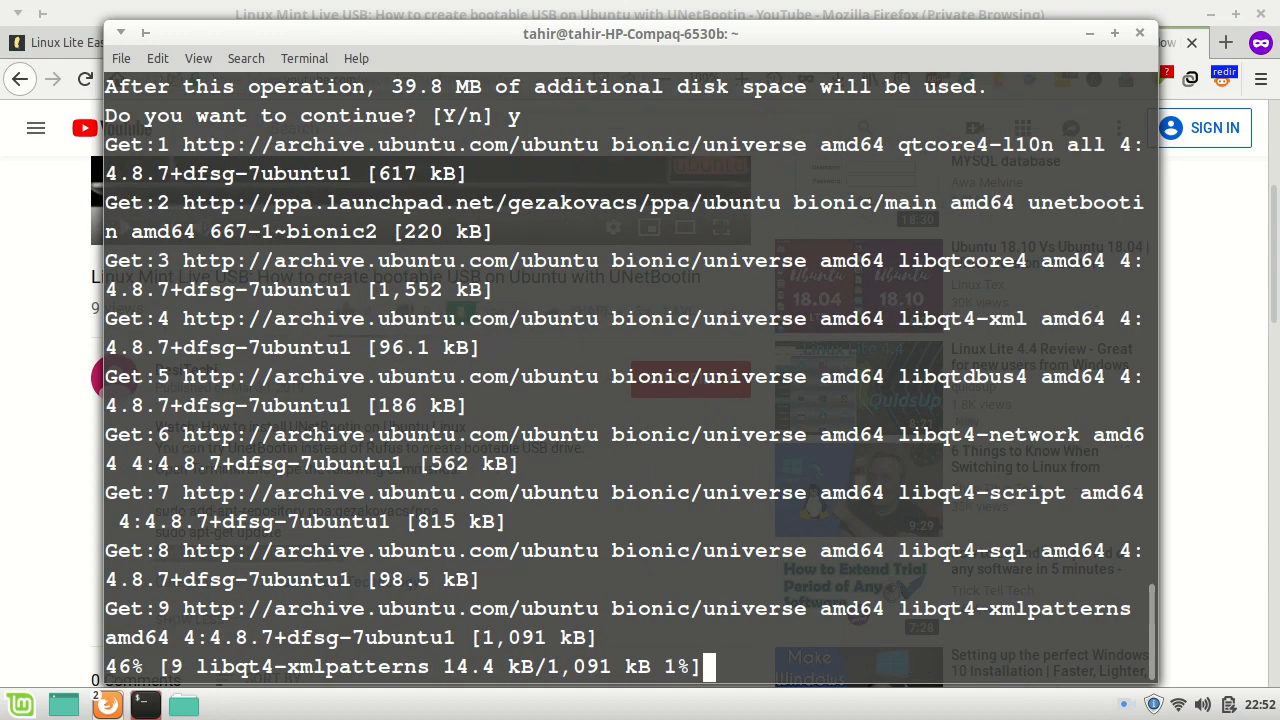
# Step: Switch to the browser and examine the Linux Lite download page from the requirements down to the current release section
pyautogui.hotkey('alt', 'Tab')
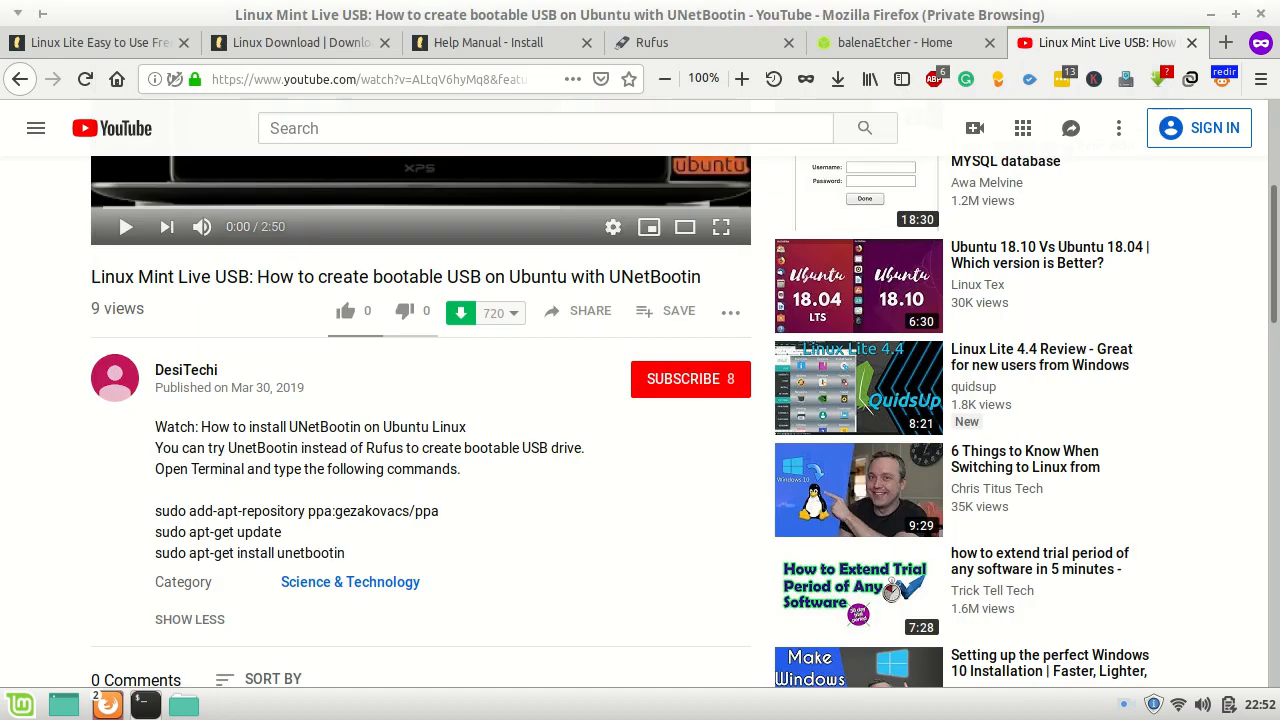
pyautogui.hotkey('ctrl', 'Tab')
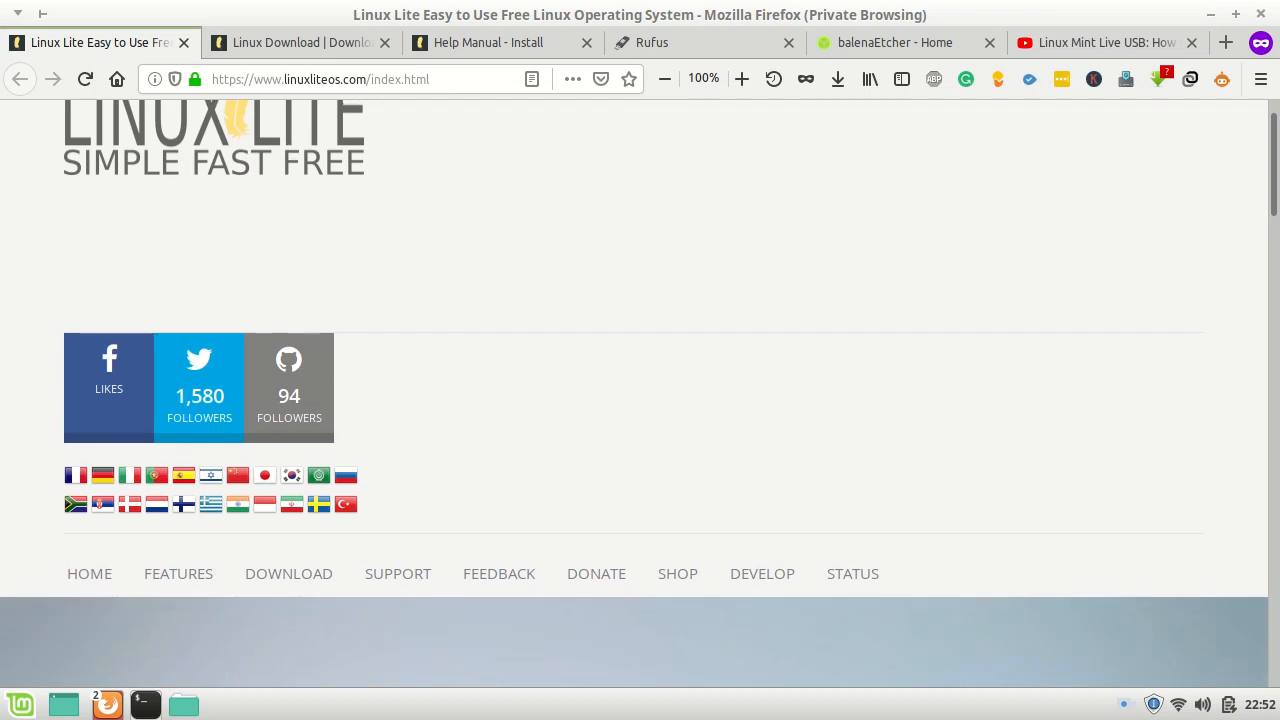
pyautogui.scroll(1, 640, 373)
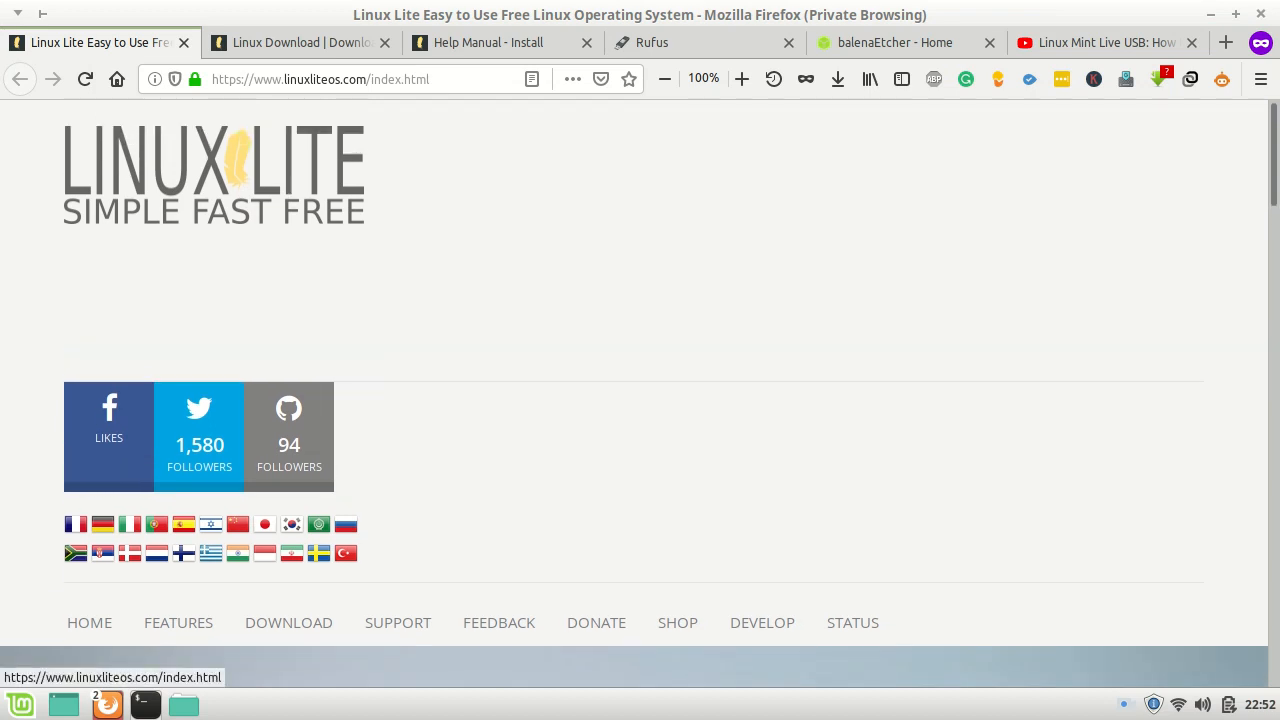
pyautogui.hotkey('ctrl', 'Tab')
pyautogui.moveTo(286, 240)
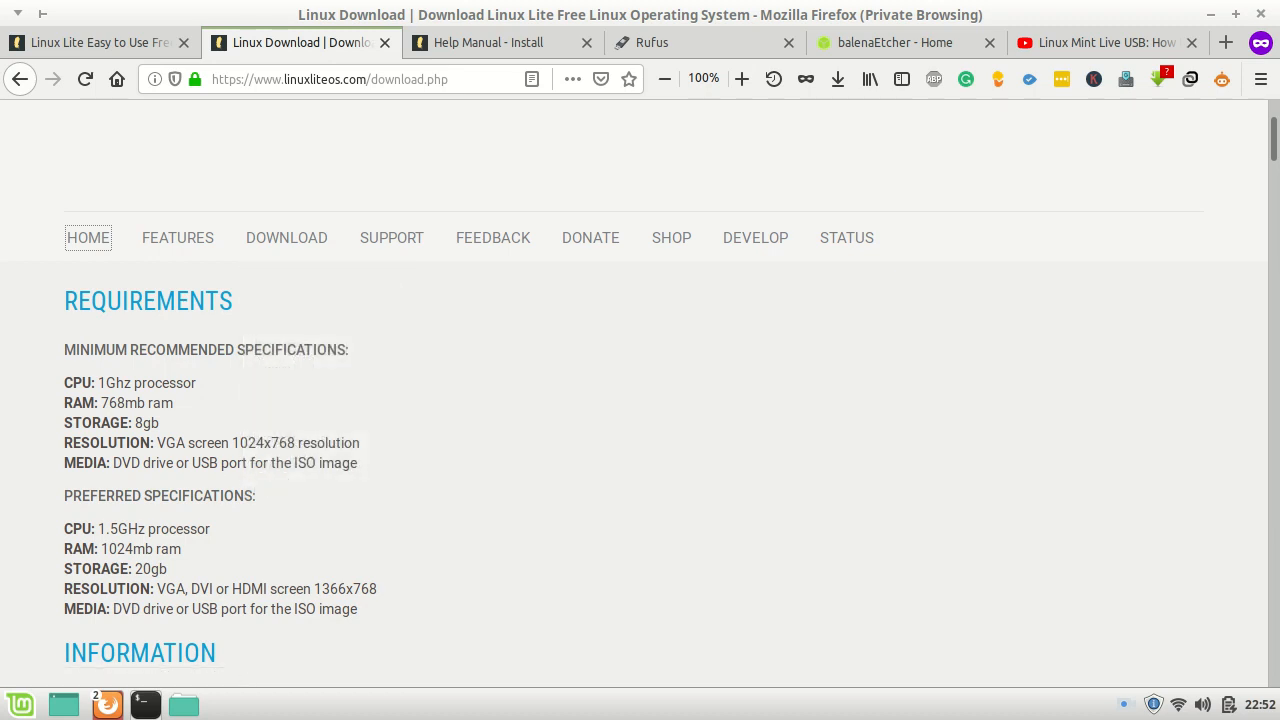
pyautogui.scroll(-8, 634, 433)
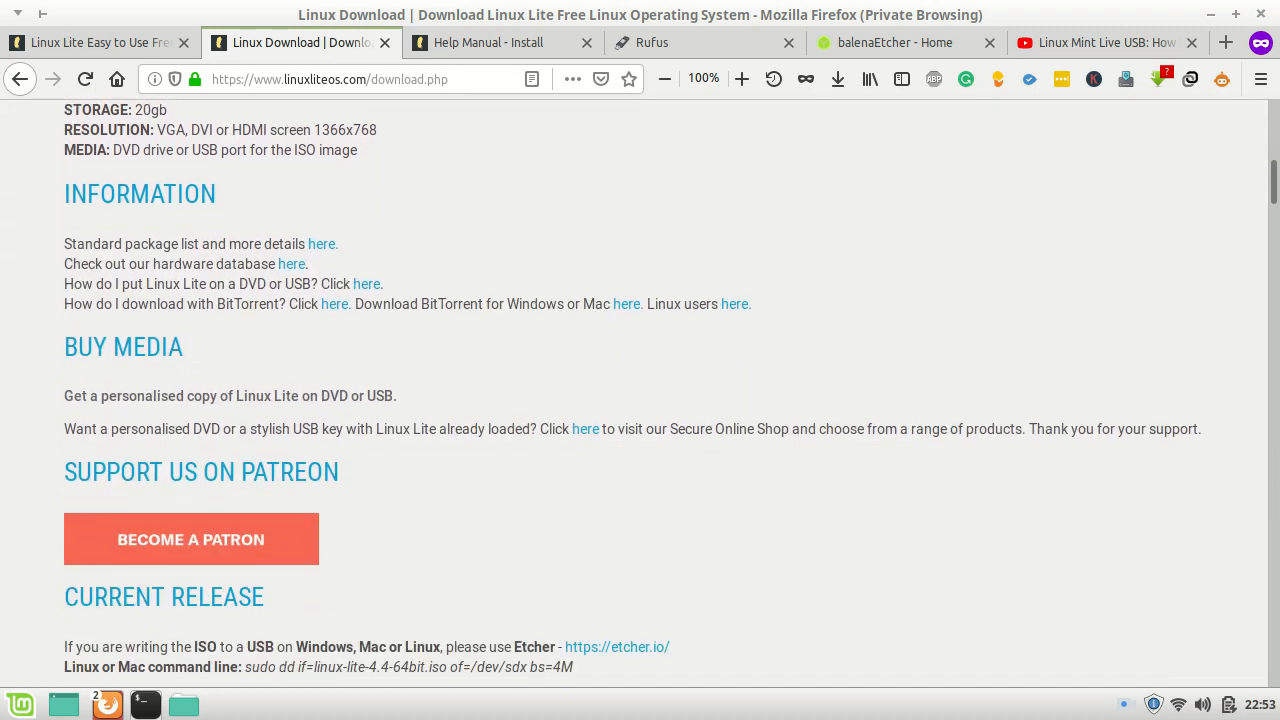
# Step: Locate linux-lite-4.4-64bit.iso on the desktop and check the UNetbootin installation progress in the Terminal
pyautogui.click(64, 705)
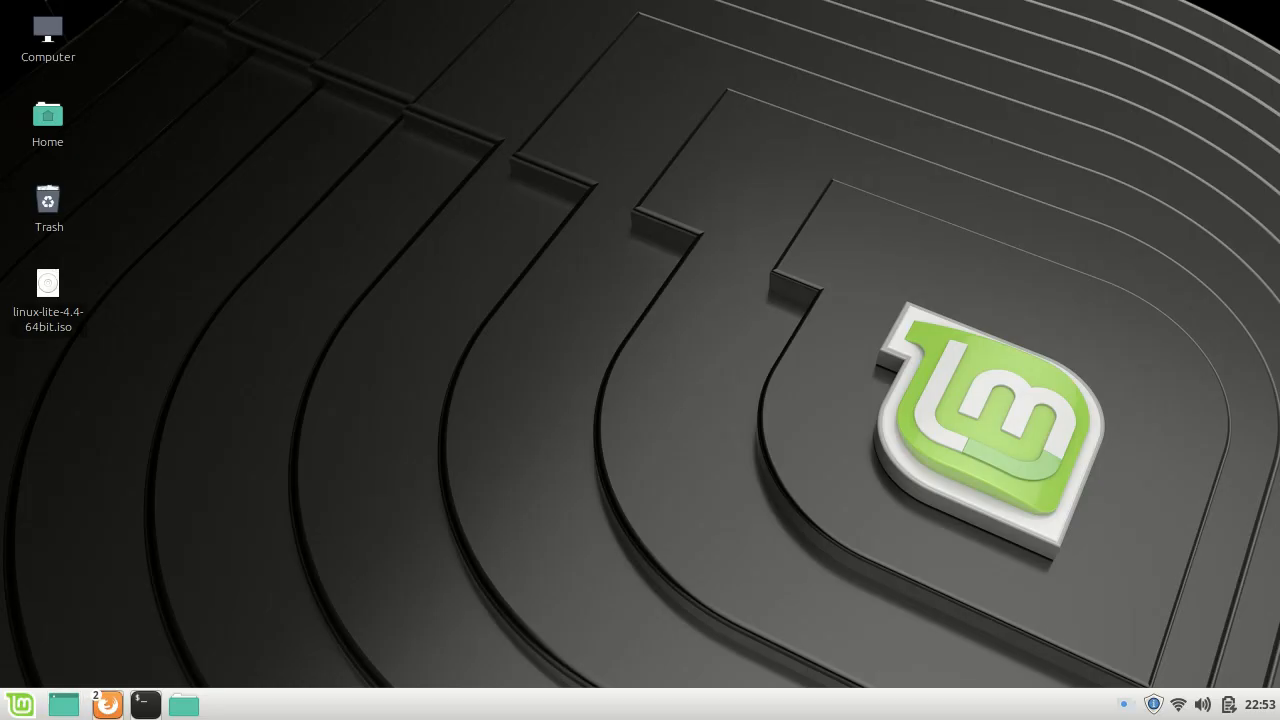
pyautogui.click(47, 290)
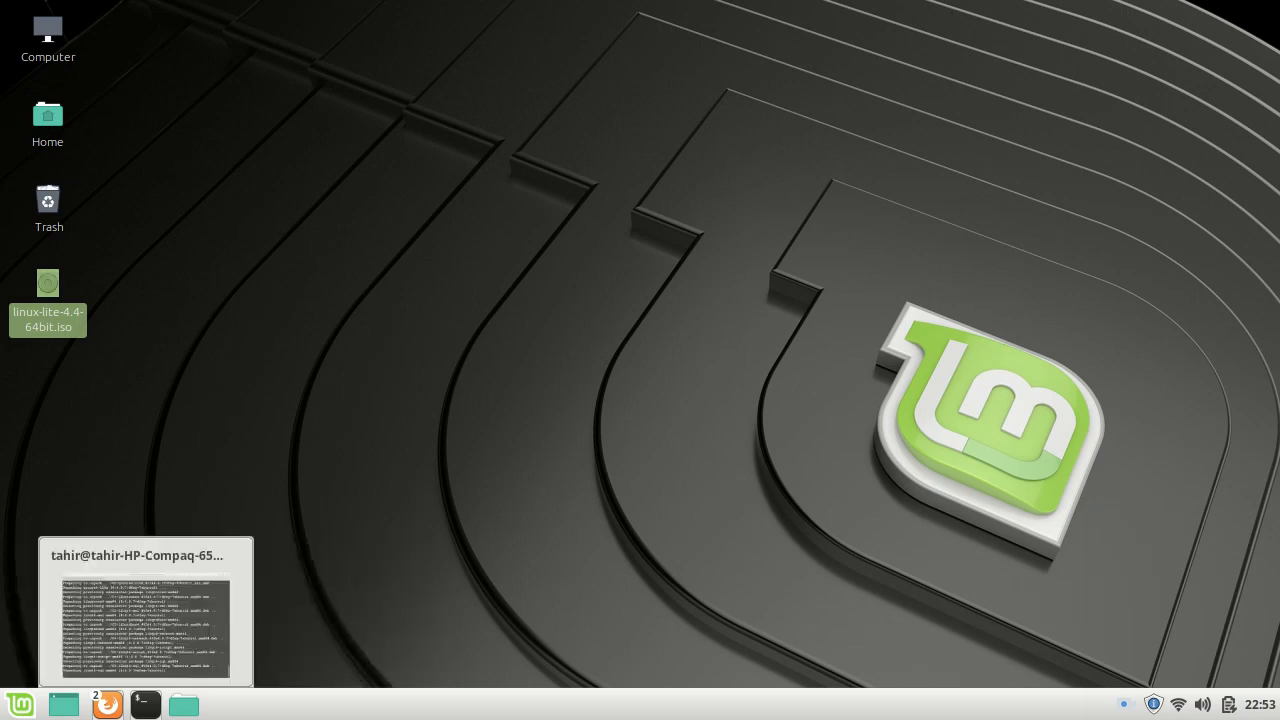
pyautogui.click(145, 705)
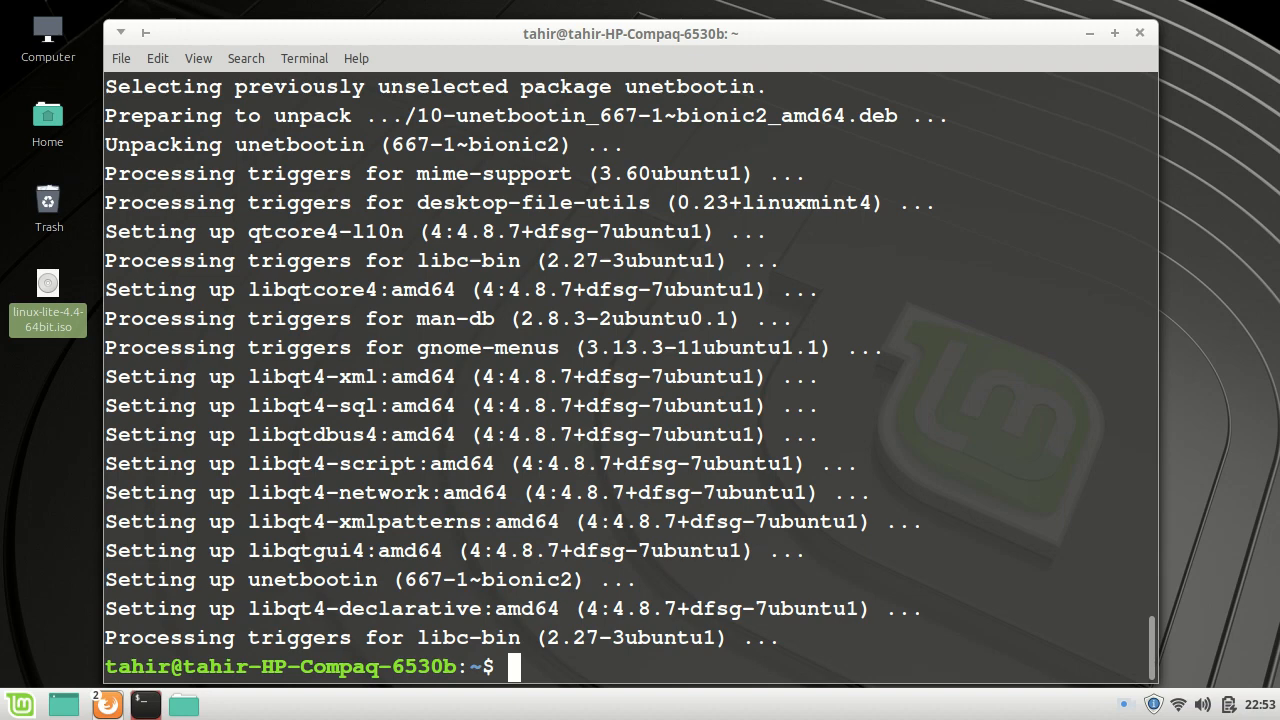
# Step: Launch UNetbootin, authenticate with the account password and dismiss the missing extlinux warning
pyautogui.press('super')
pyautogui.press('super')
pyautogui.write('unet')
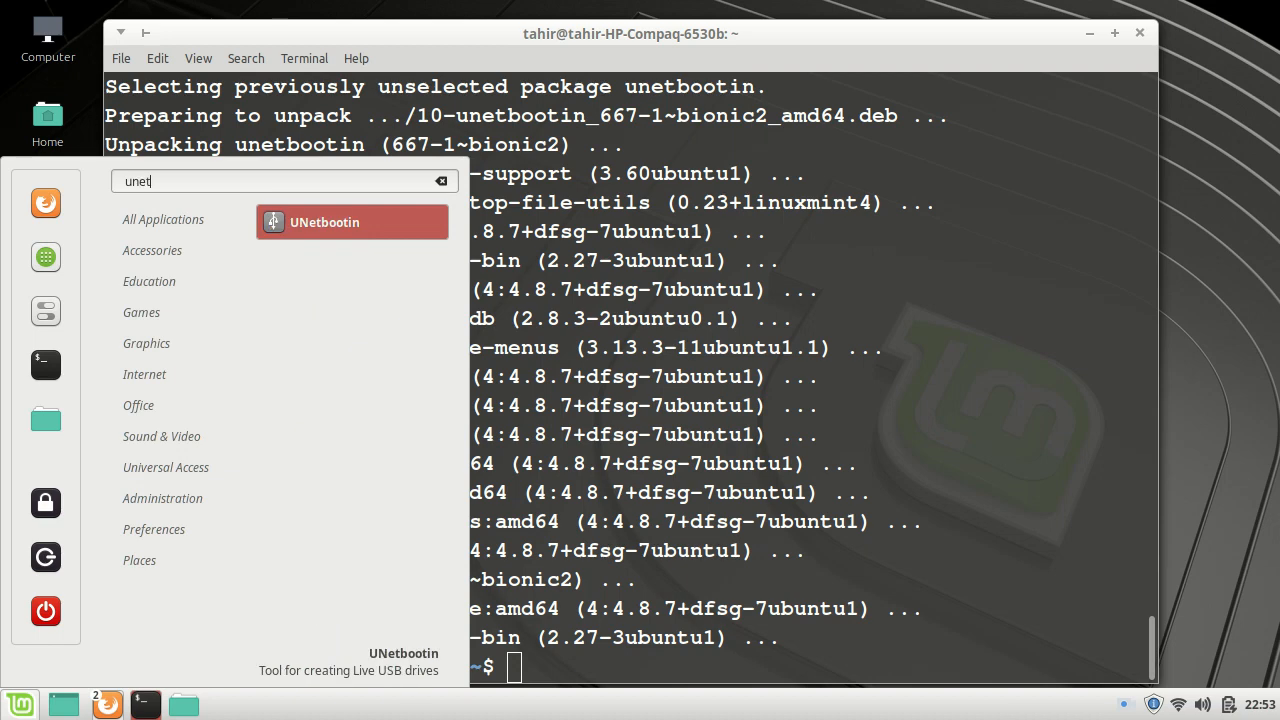
pyautogui.press('Return')
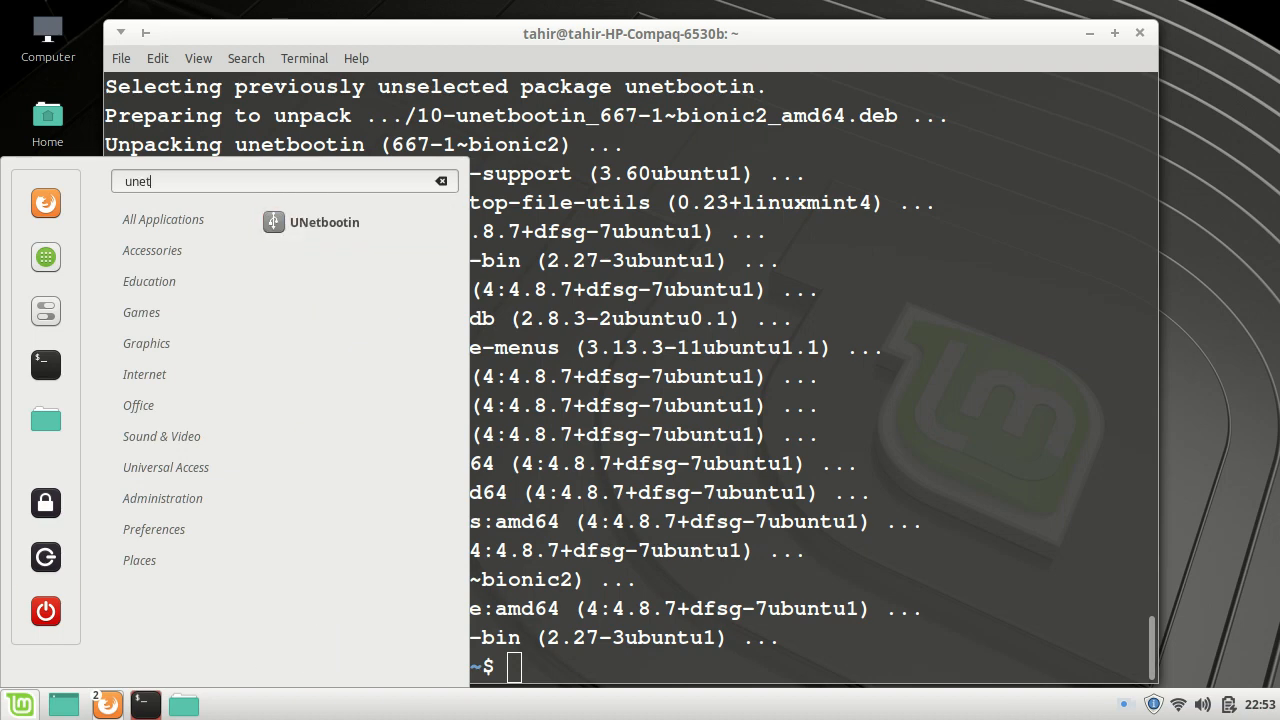
pyautogui.press('Return')
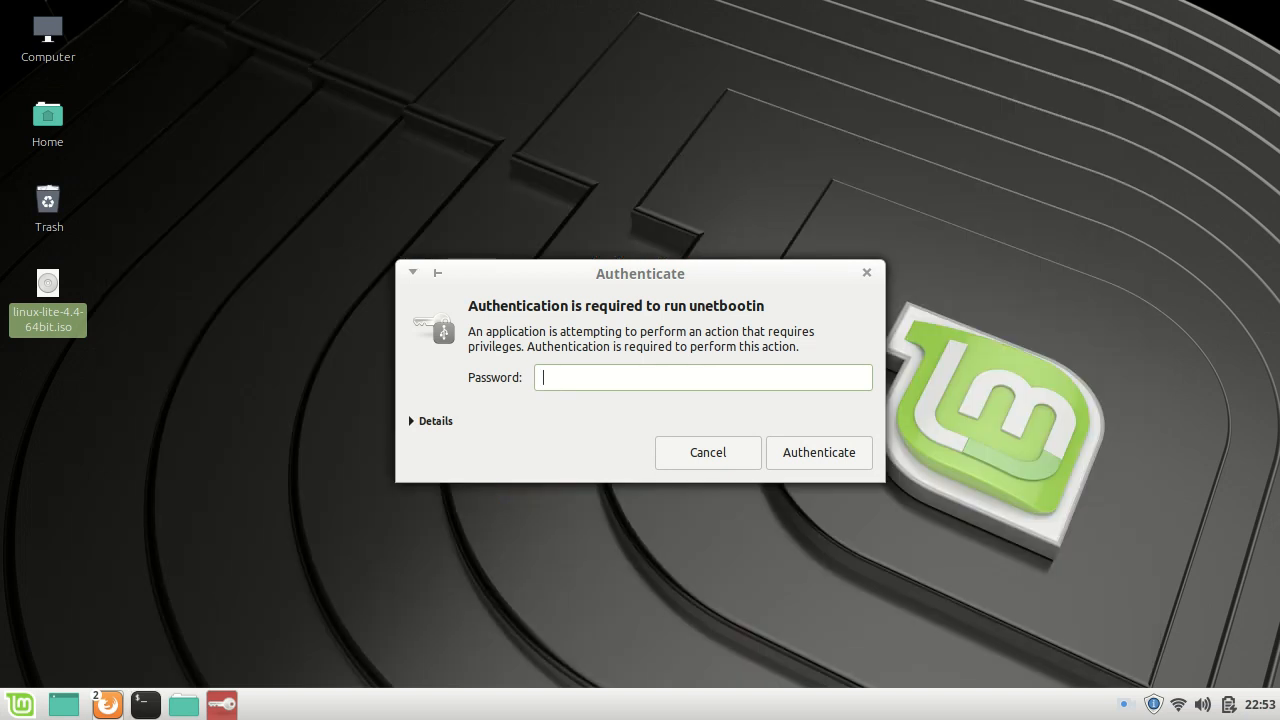
pyautogui.write('•••••')
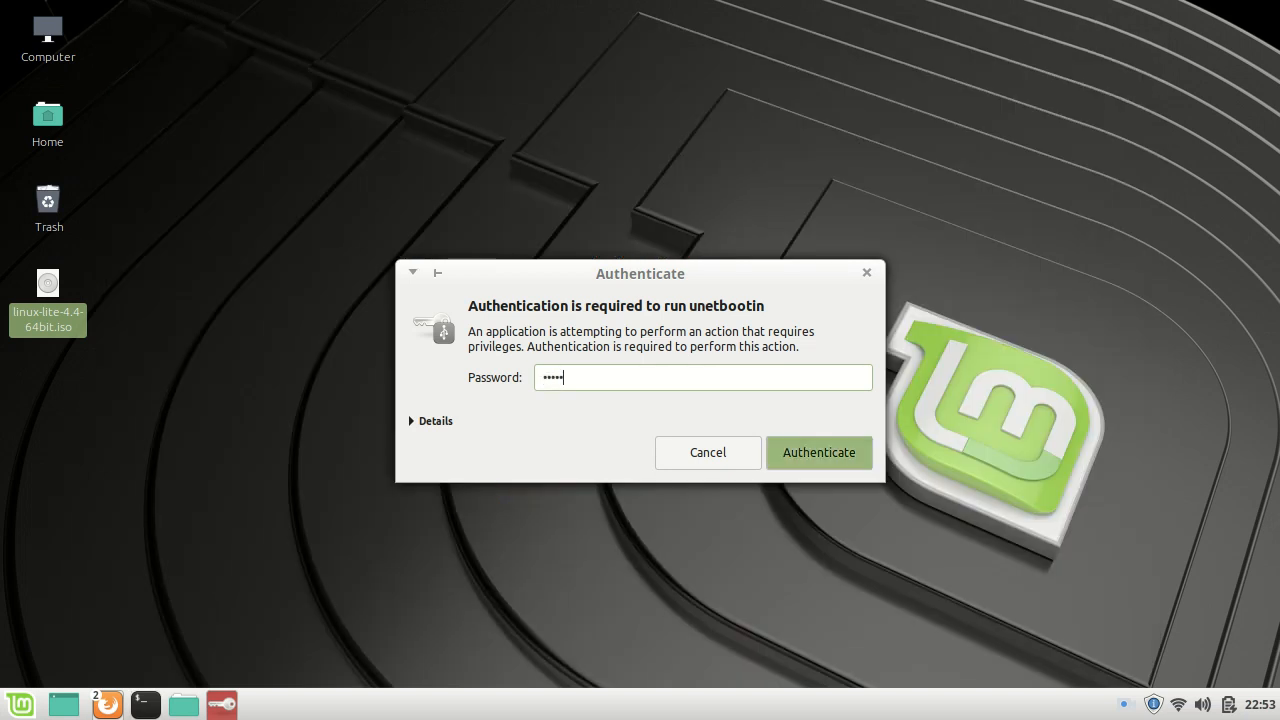
pyautogui.press('Return')
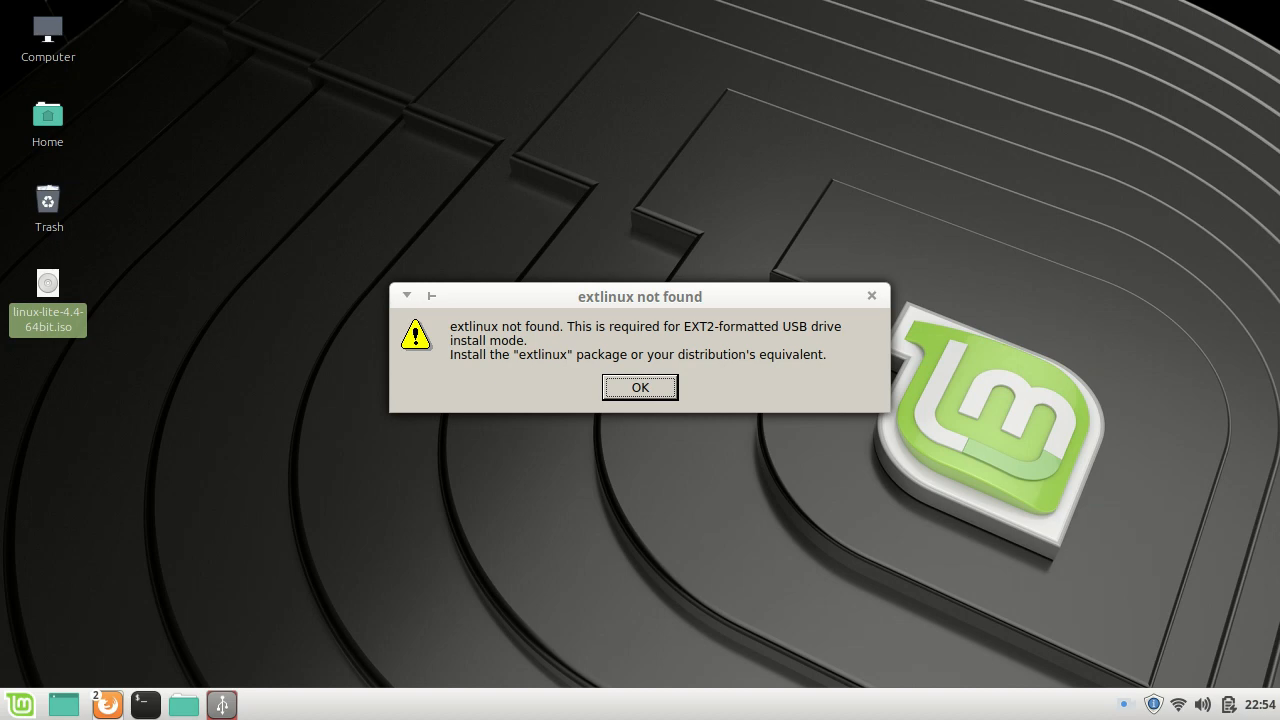
pyautogui.press('Return')
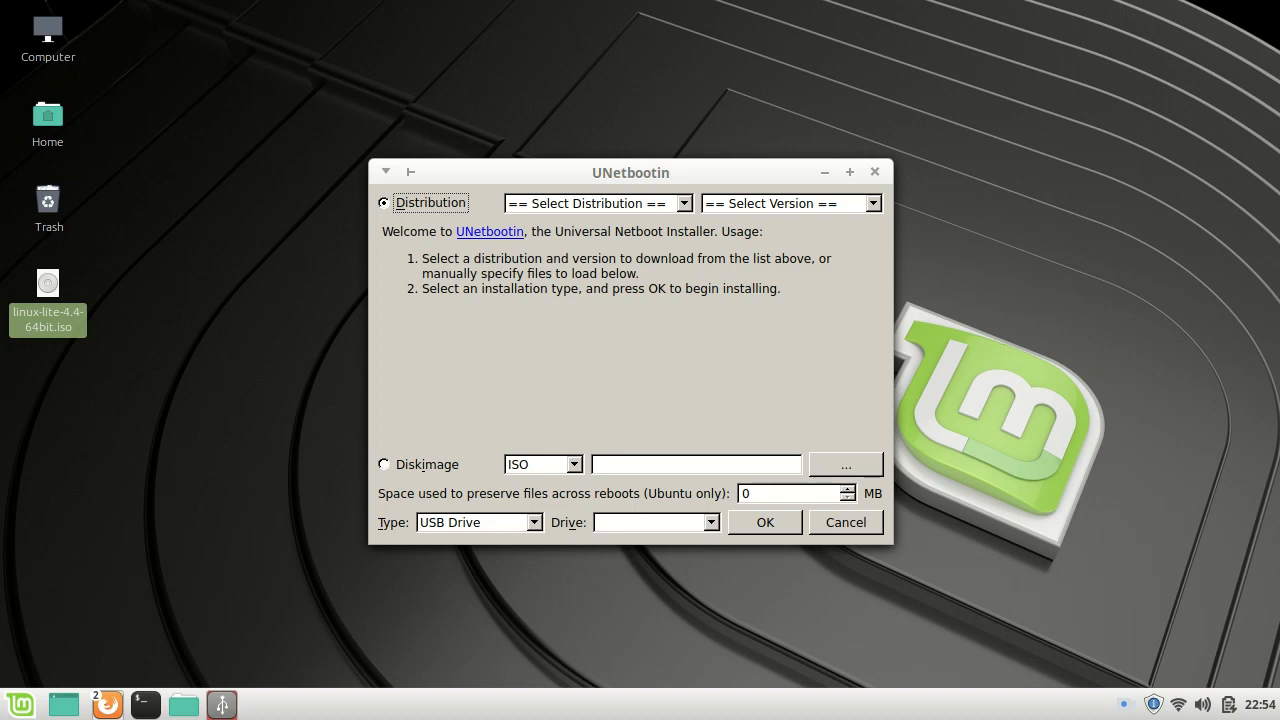
# Step: View the files on the SanDisk Cruzer Blade USB drive and its parent folder, and close the file manager windows
pyautogui.doubleClick(48, 30)
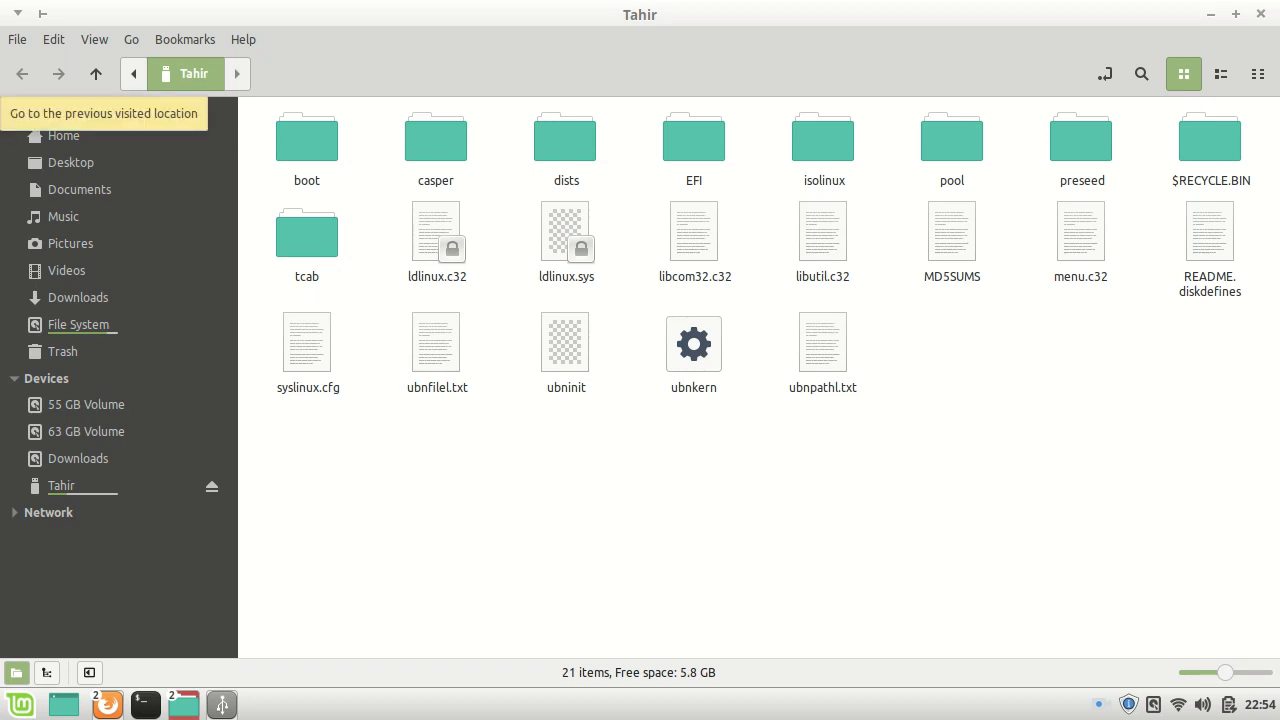
pyautogui.click(96, 73)
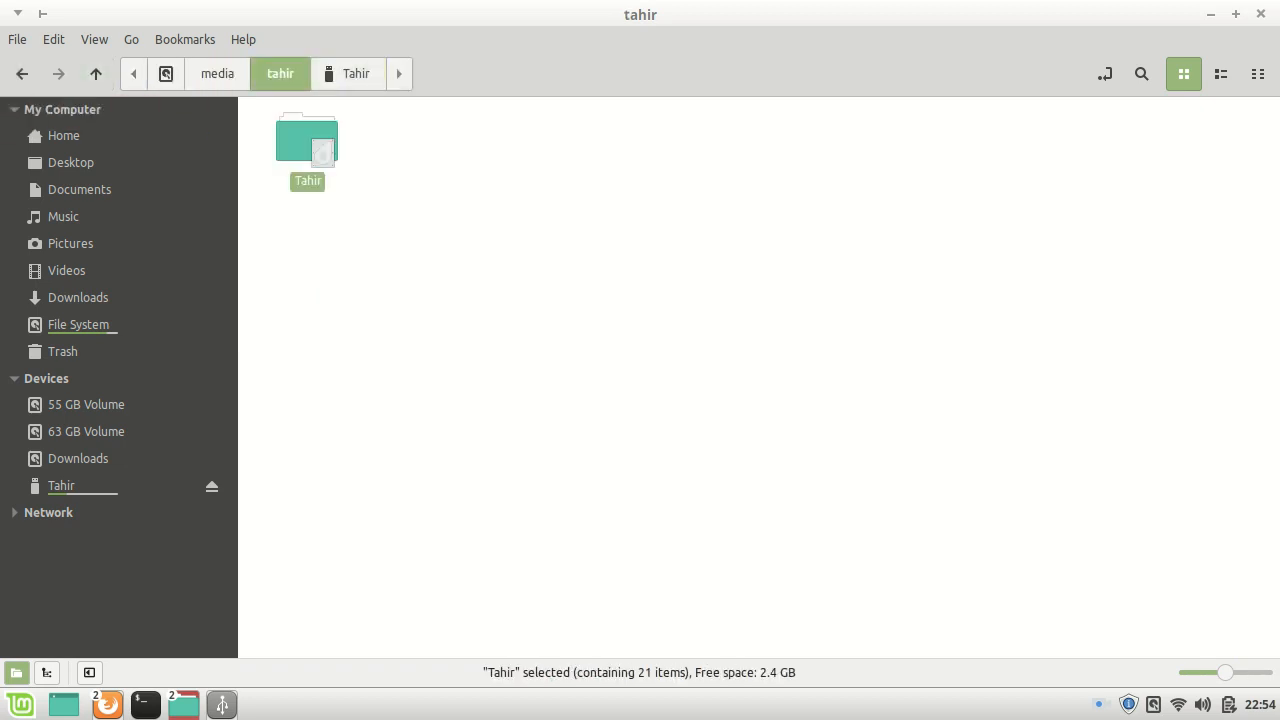
pyautogui.click(1261, 14)
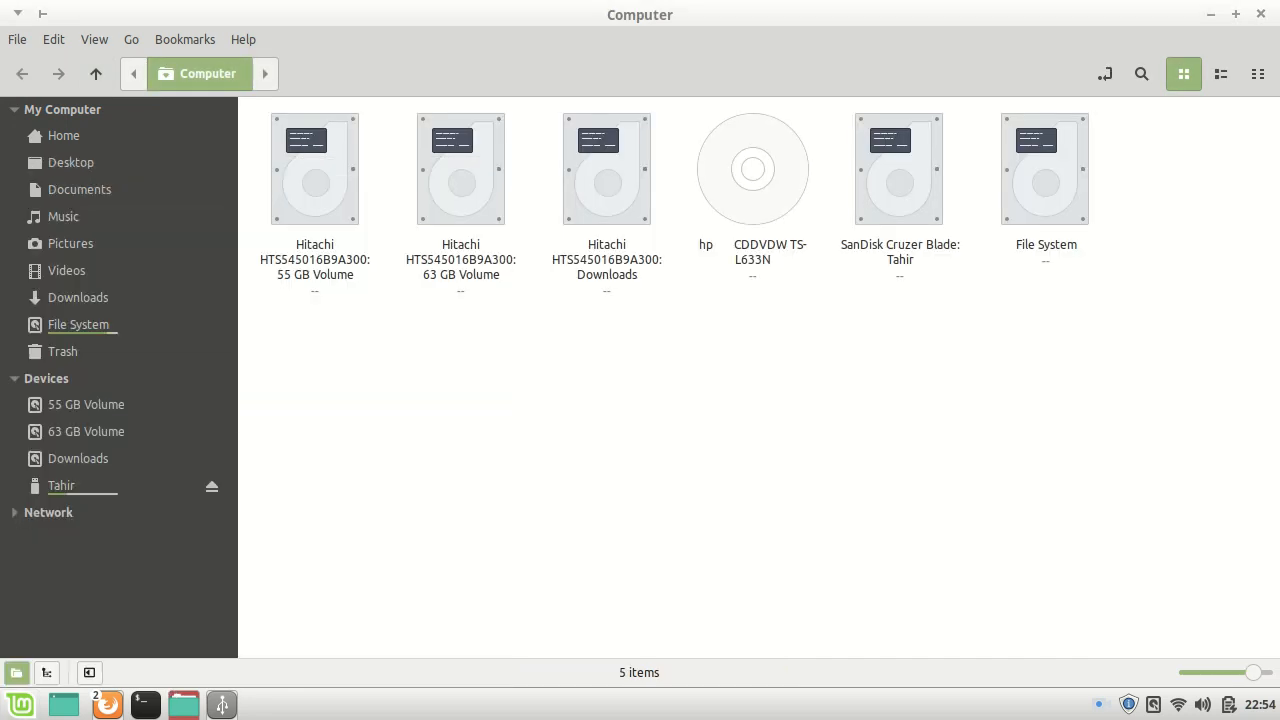
pyautogui.hotkey('ctrl', 'w')
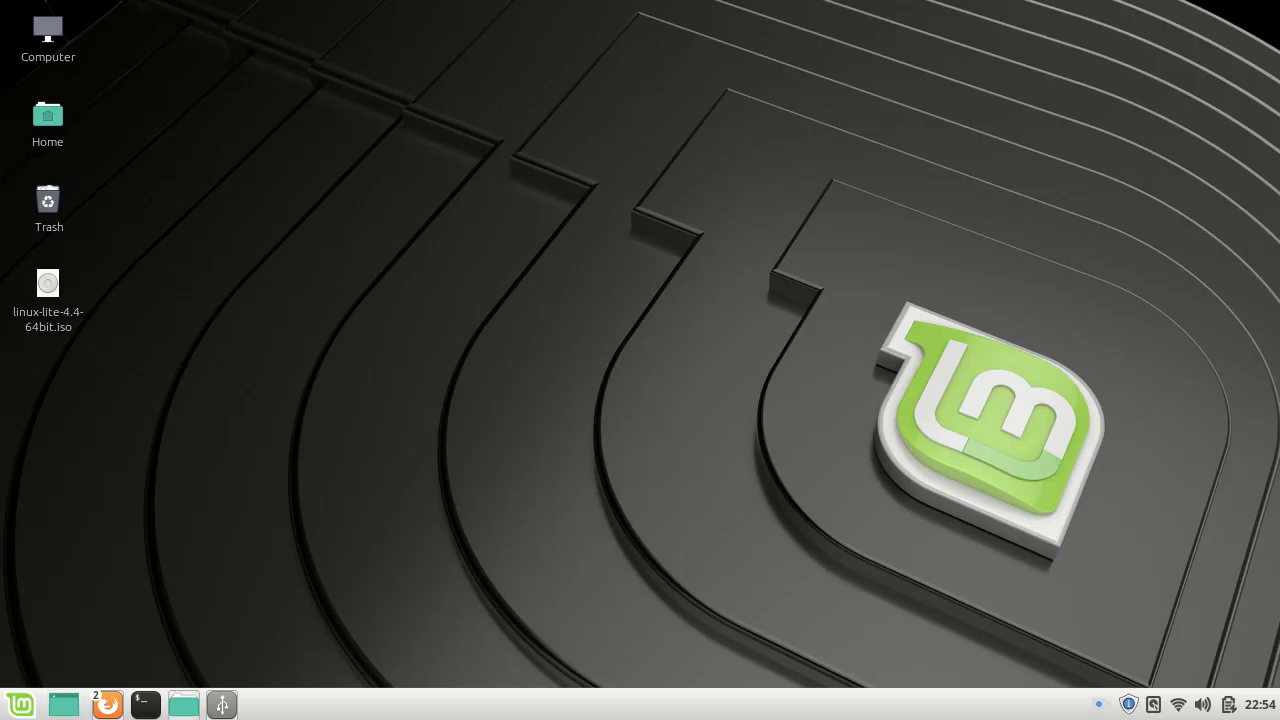
# Step: Open the USB Stick Formatter for the SanDisk Cruzer Blade drive and choose FAT32 as the file system
pyautogui.doubleClick(48, 35)
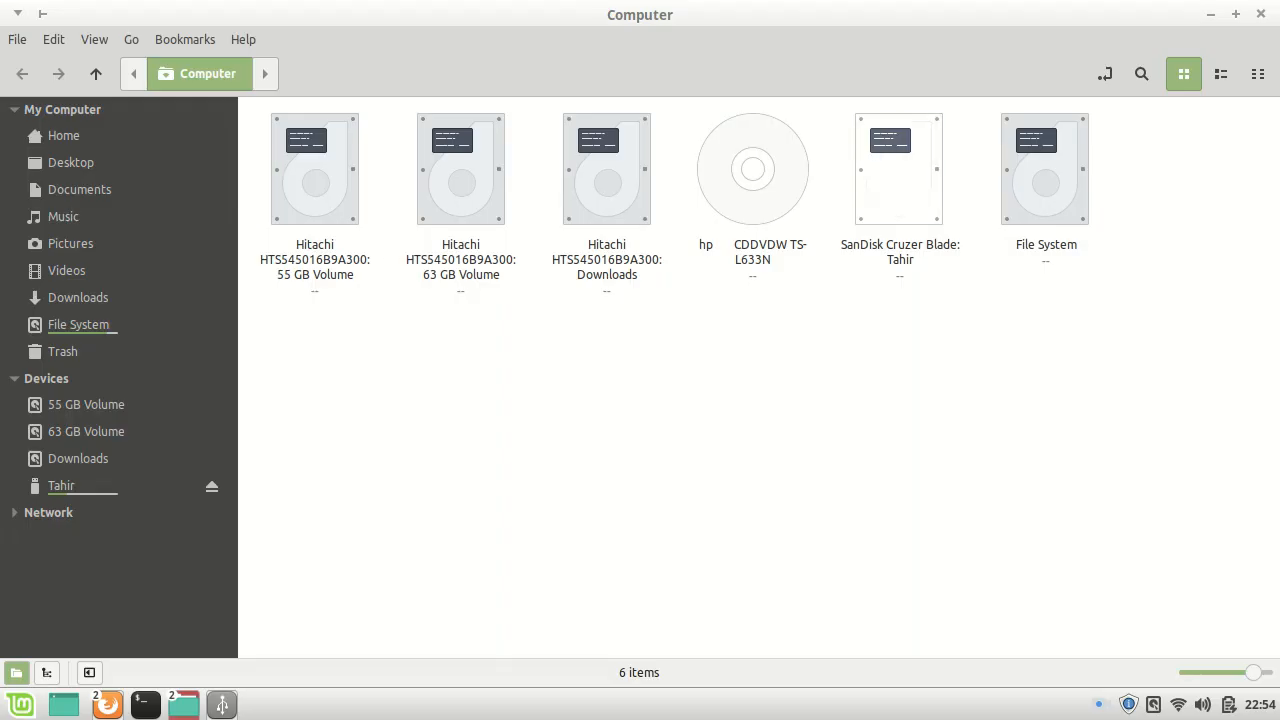
pyautogui.rightClick(898, 182)
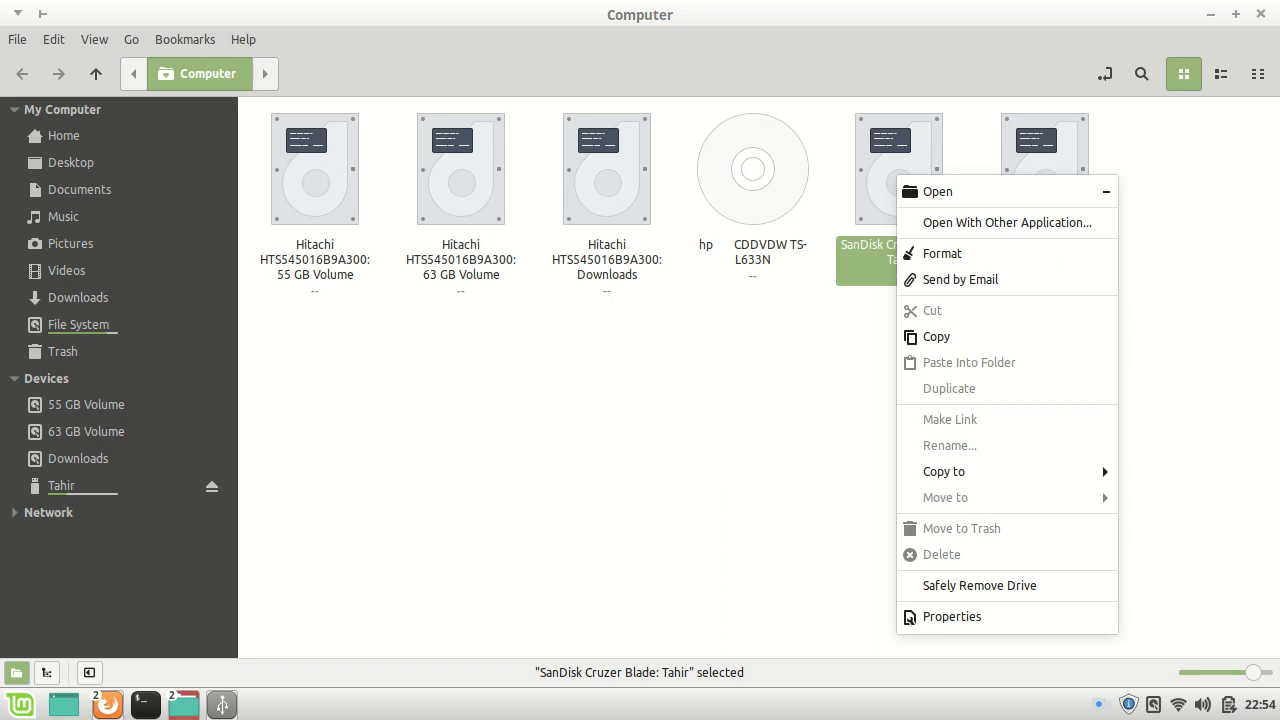
pyautogui.click(942, 253)
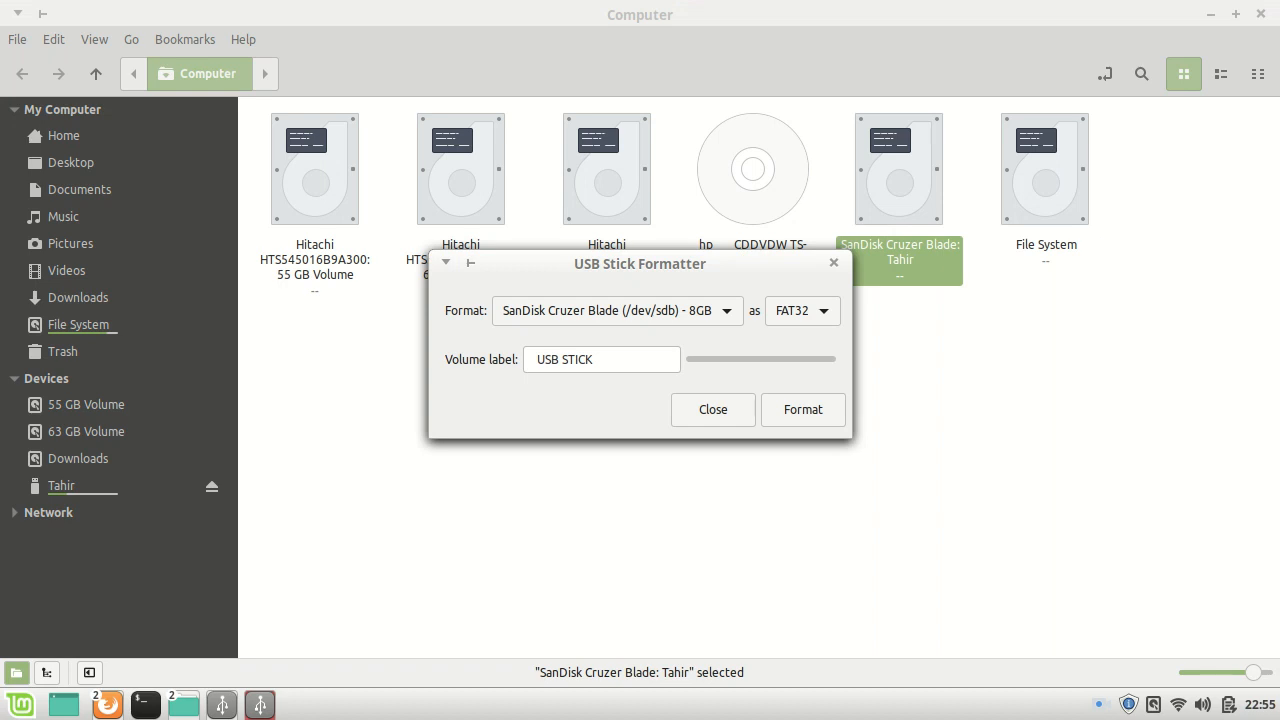
pyautogui.click(802, 310)
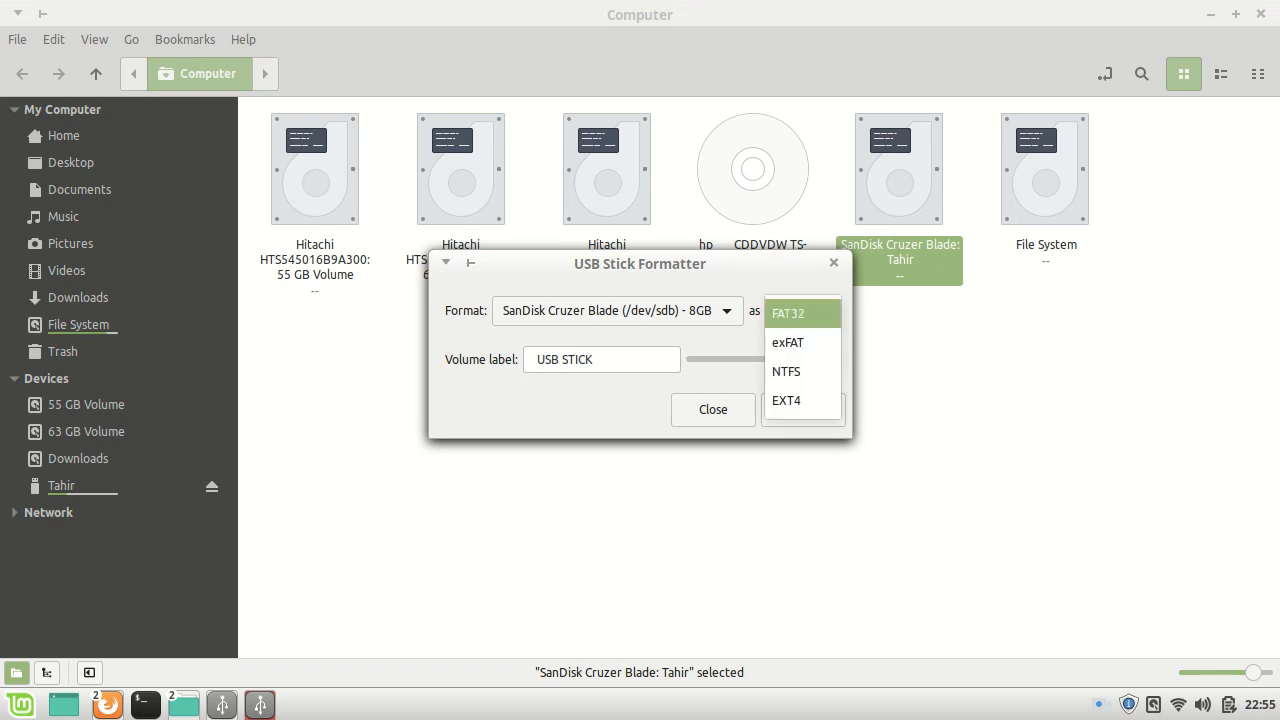
pyautogui.click(802, 313)
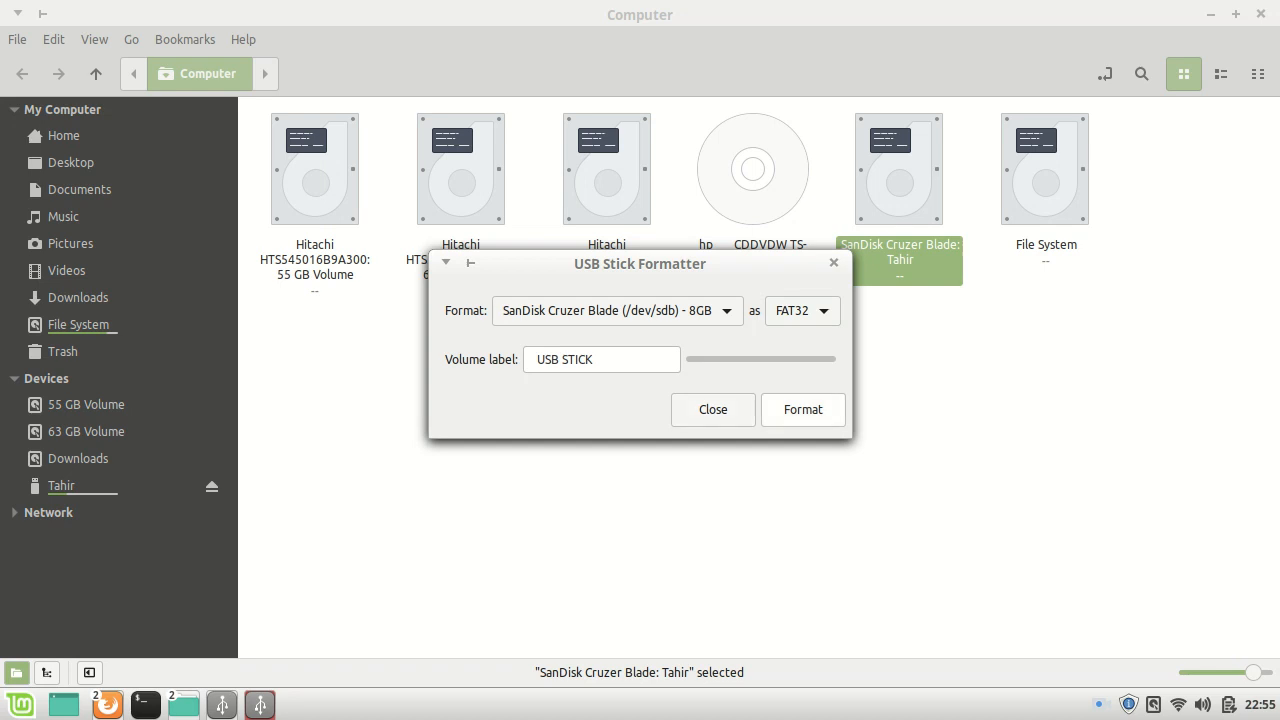
# Step: Format the USB stick as FAT32 with the volume label USB STICK, authenticate with the account password and close the formatter
pyautogui.click(803, 409)
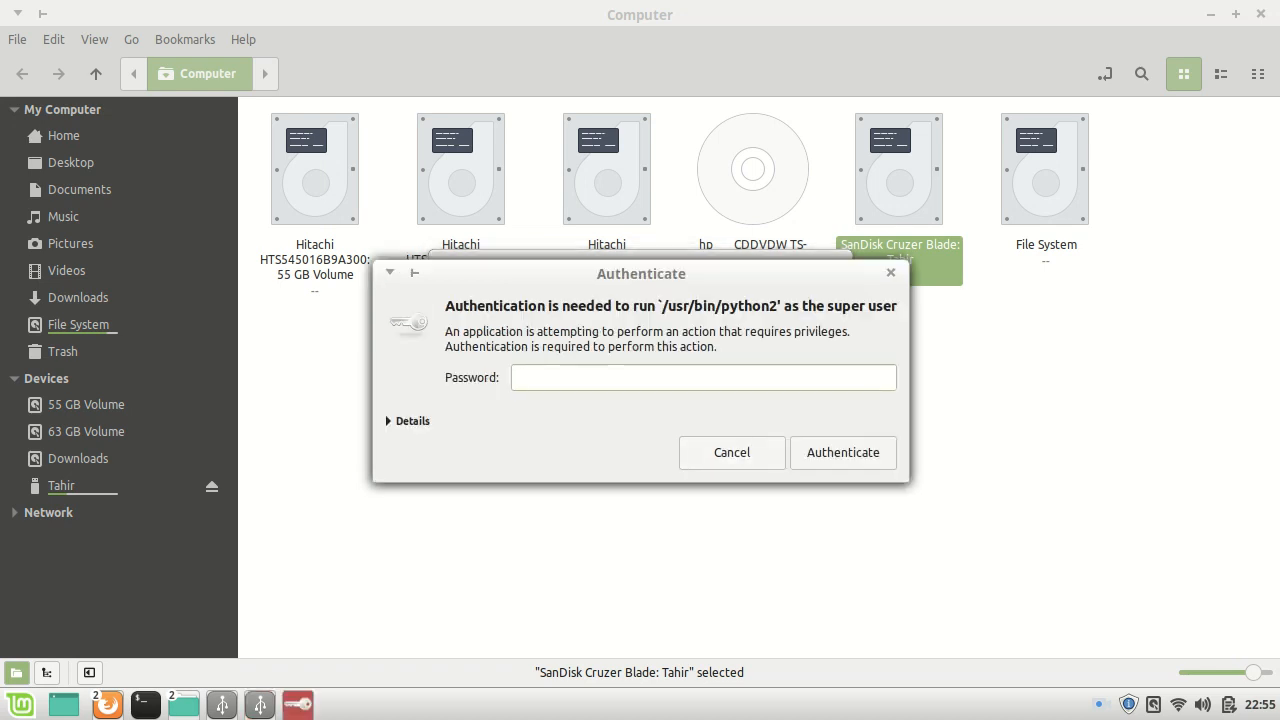
pyautogui.write('•••••')
pyautogui.press('Return')
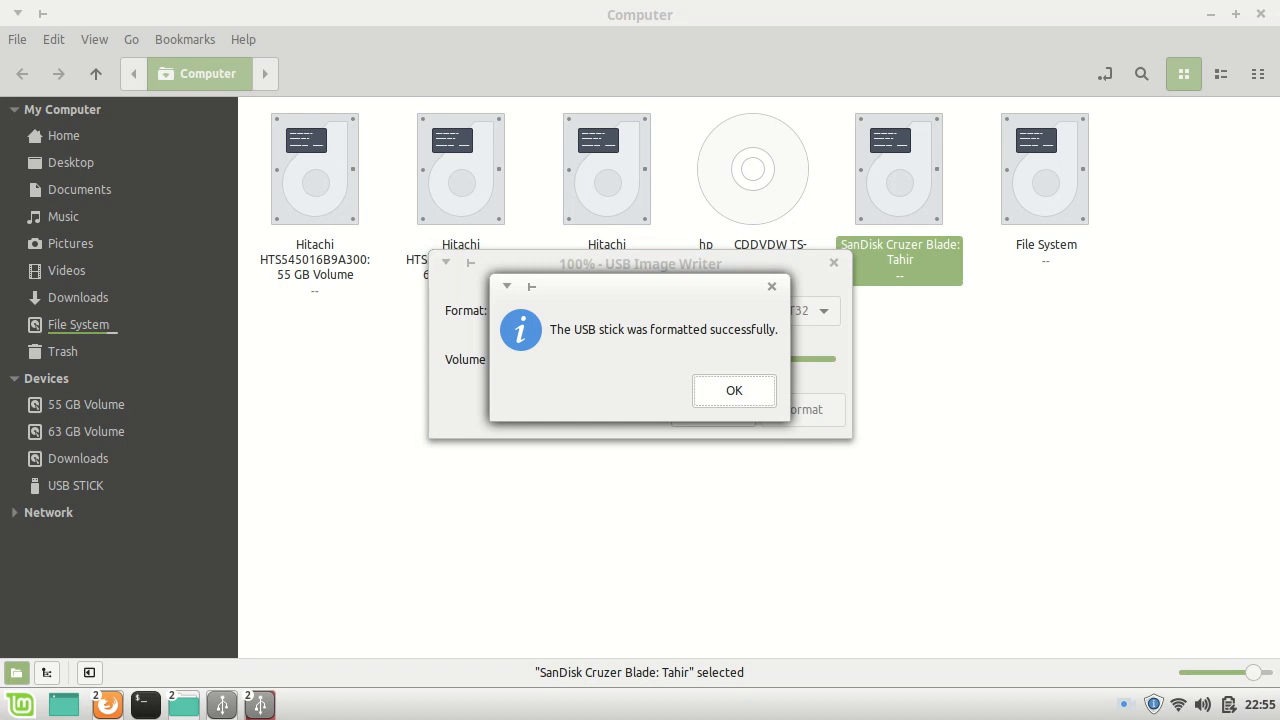
pyautogui.press('Return')
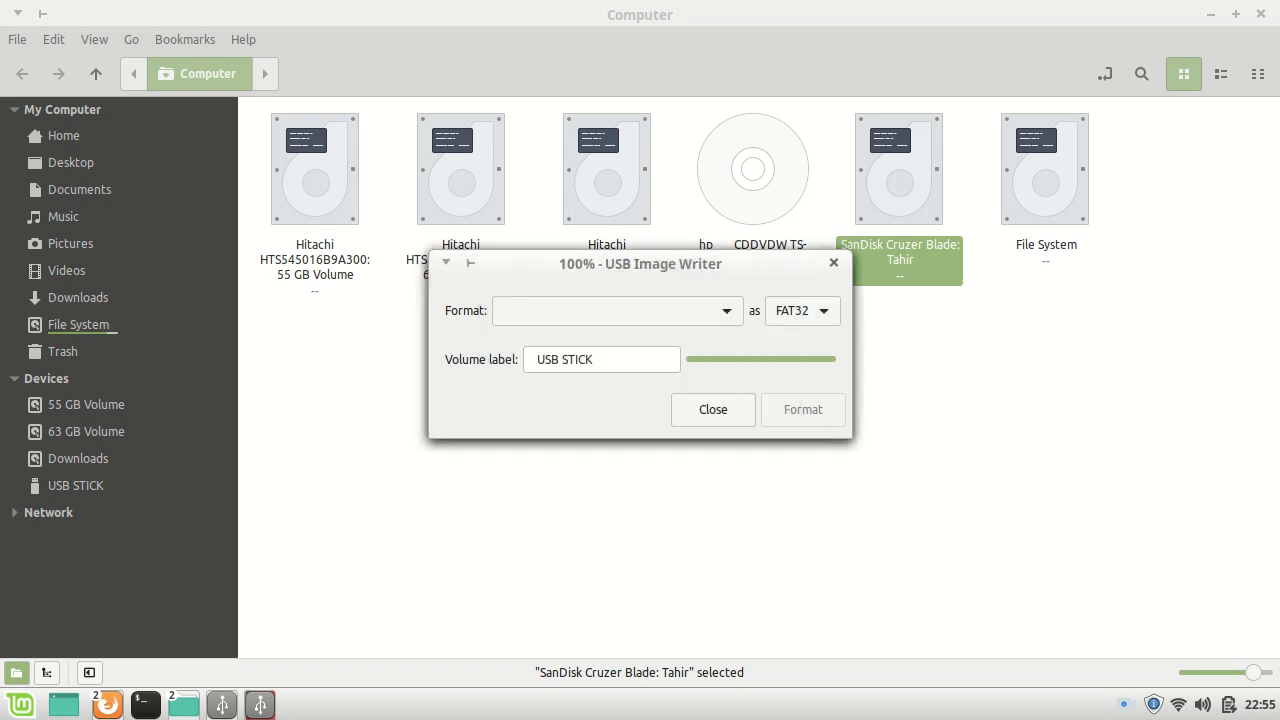
pyautogui.click(834, 263)
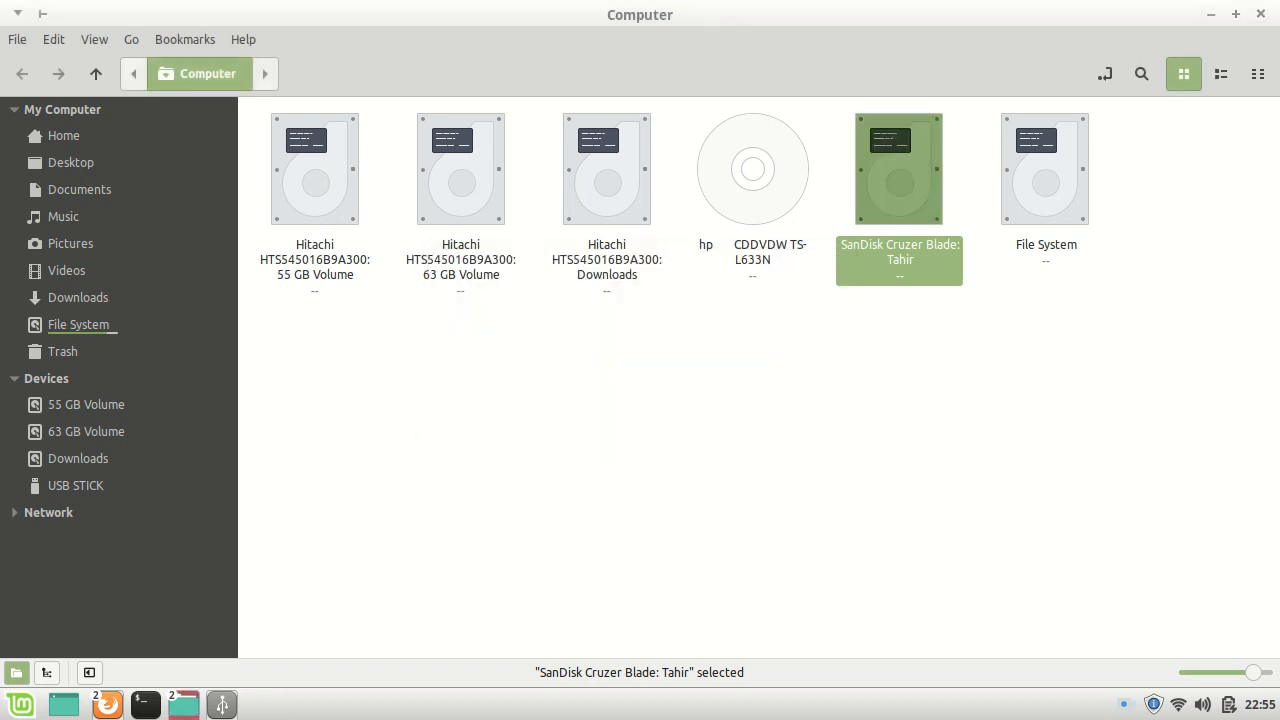
# Step: Close the file manager, switch to UNetbootin, choose Diskimage as the source and open the disk image file browser
pyautogui.click(1261, 14)
pyautogui.click(222, 705)
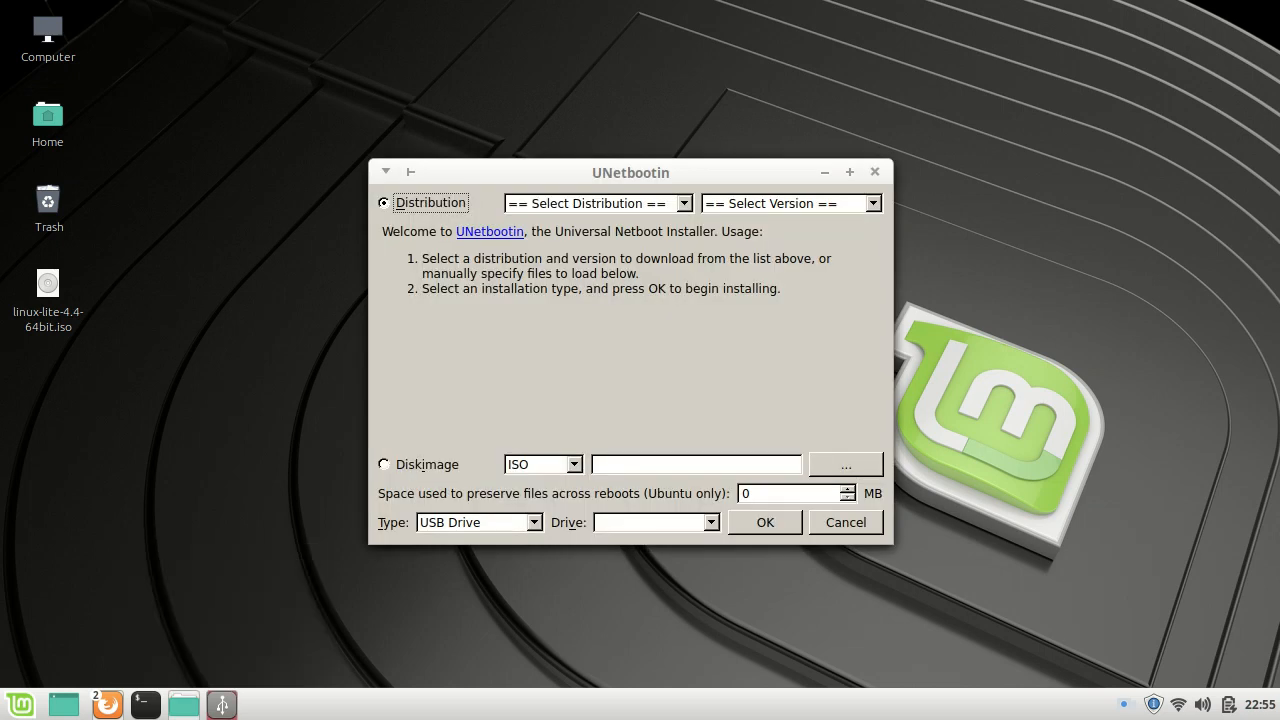
pyautogui.hotkey('alt', 'k')
pyautogui.click(846, 464)
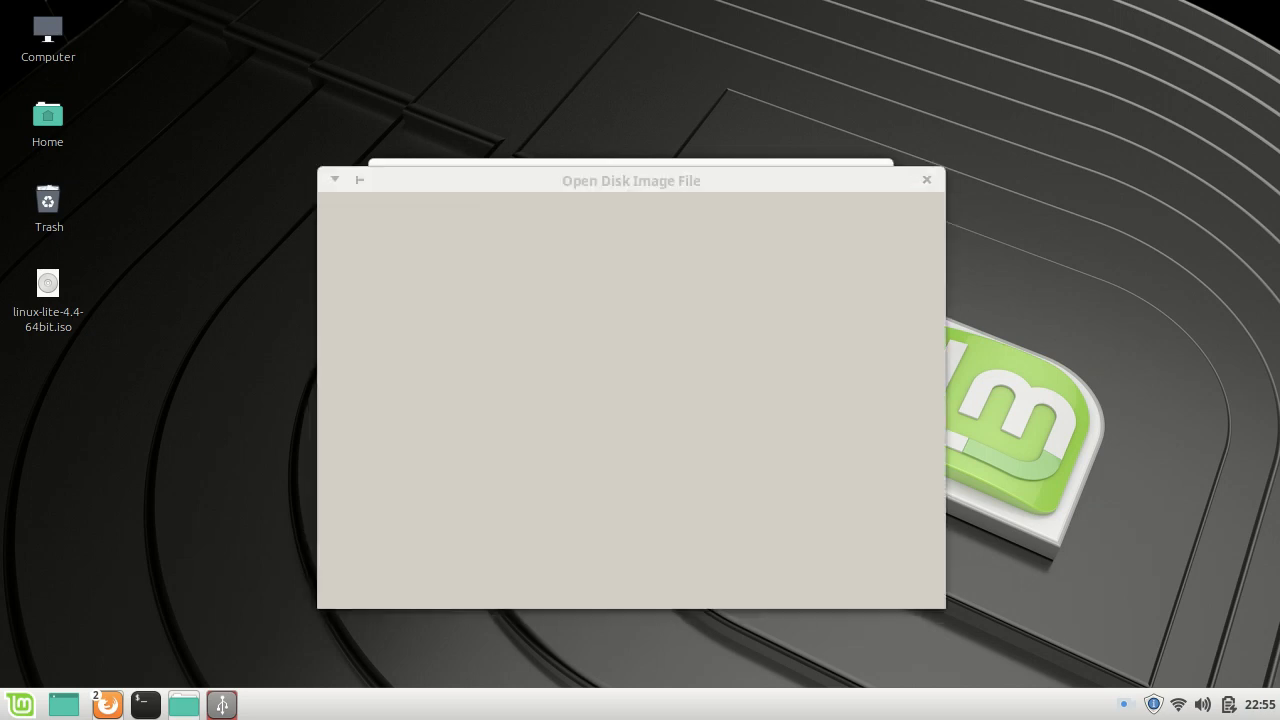
# Step: Browse /root/Desktop, the filesystem root and /usr in search of the Linux Lite ISO file
pyautogui.doubleClick(477, 241)
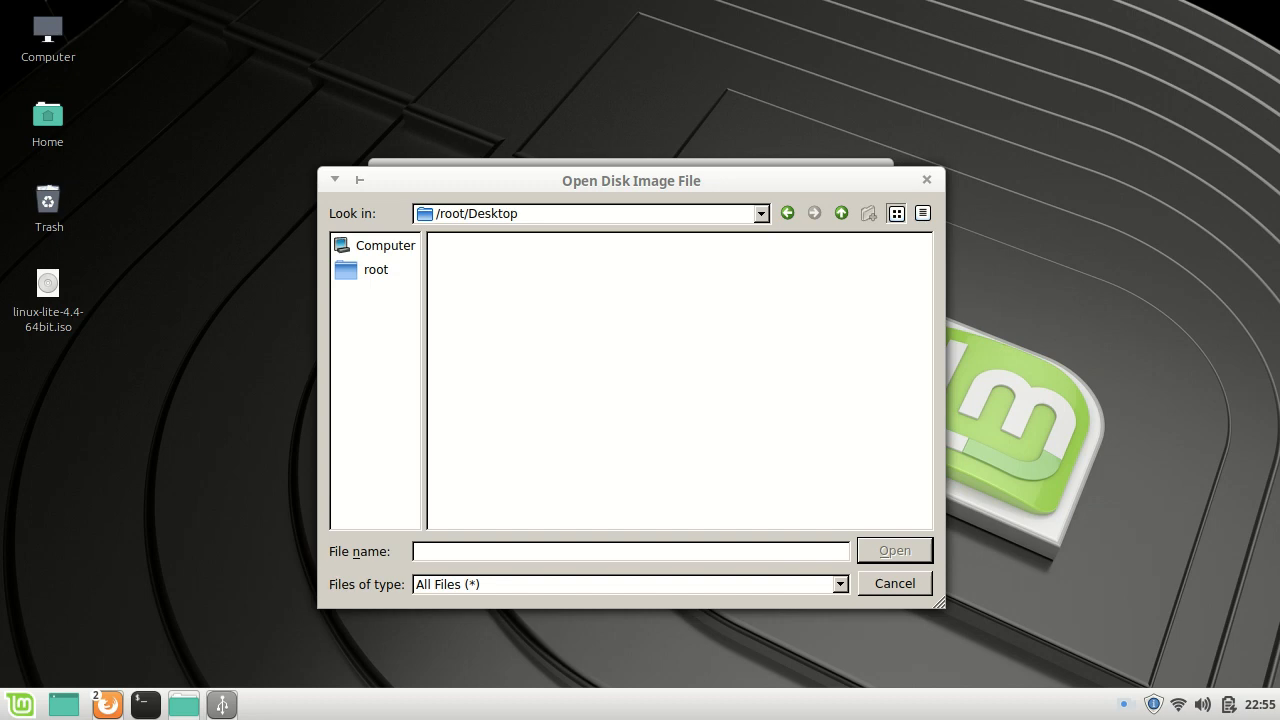
pyautogui.click(380, 245)
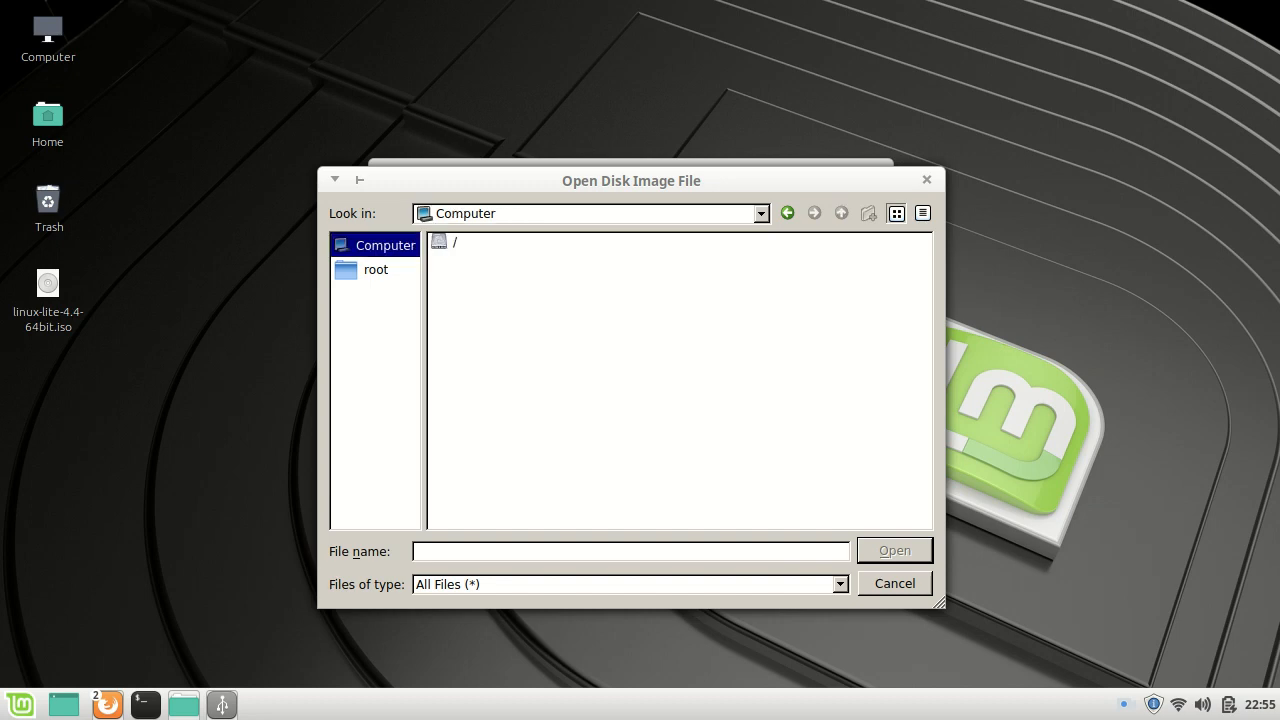
pyautogui.doubleClick(445, 241)
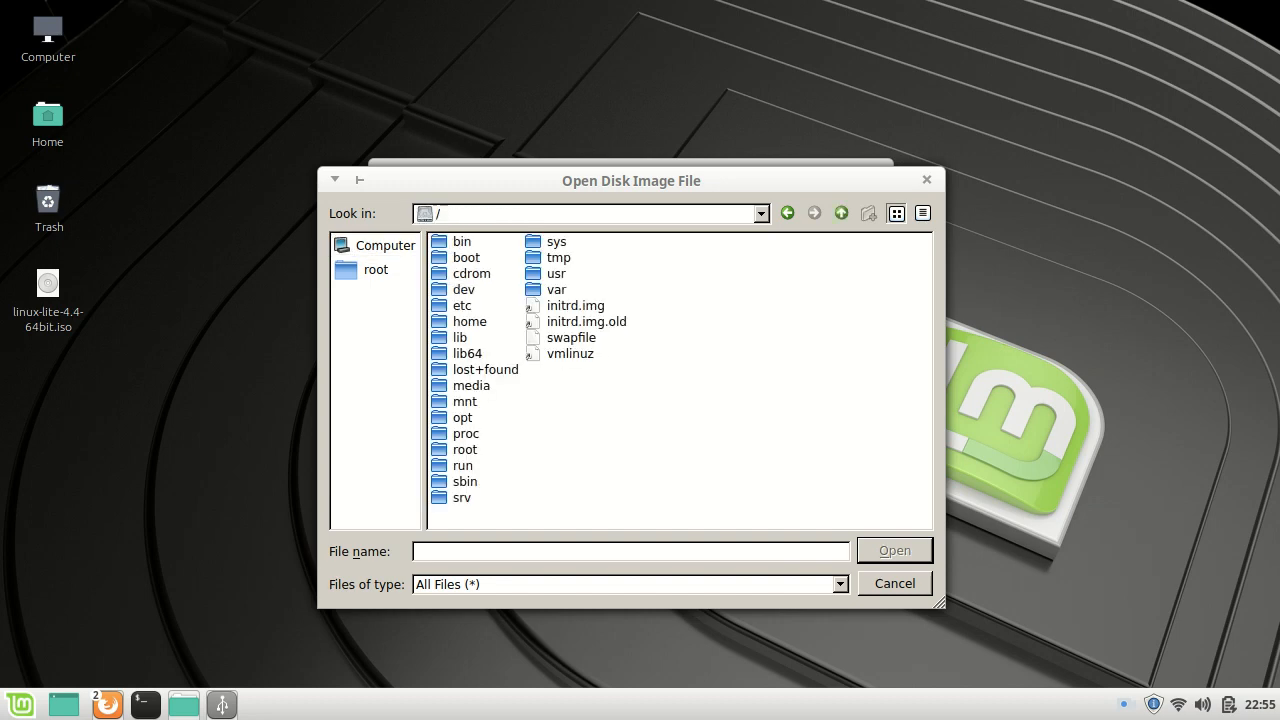
pyautogui.click(787, 212)
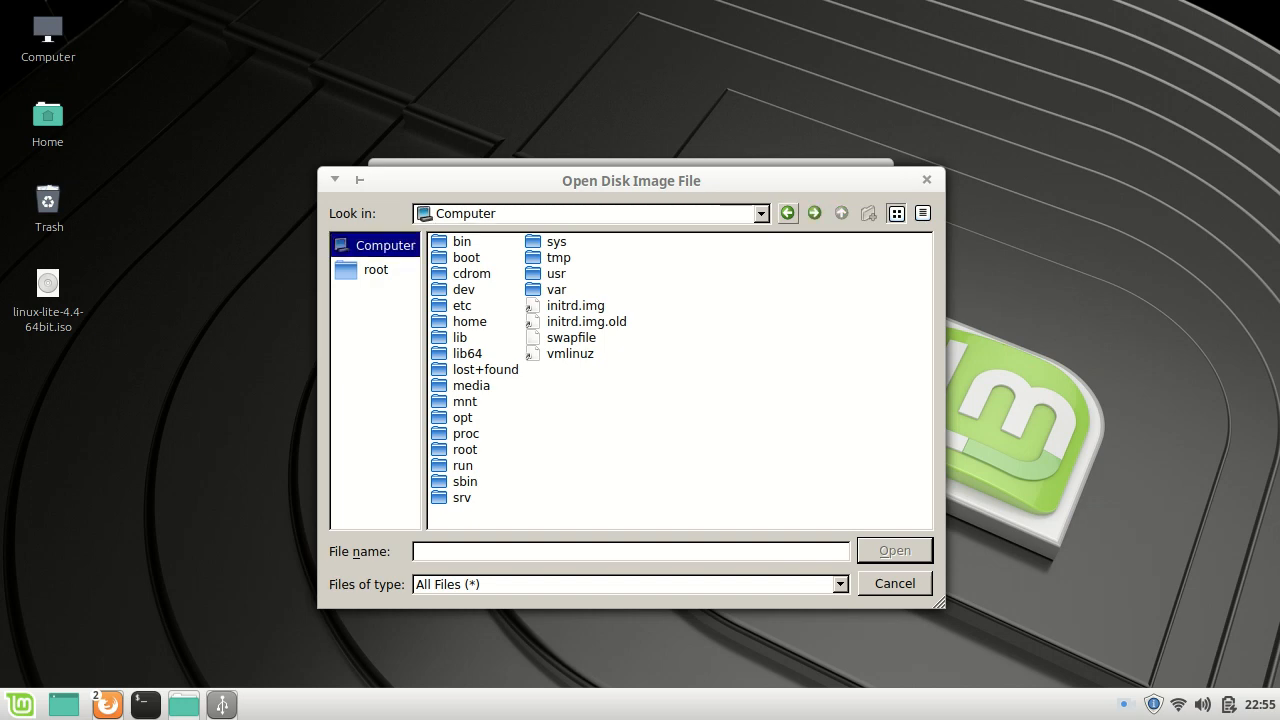
pyautogui.click(761, 213)
pyautogui.press('Return')
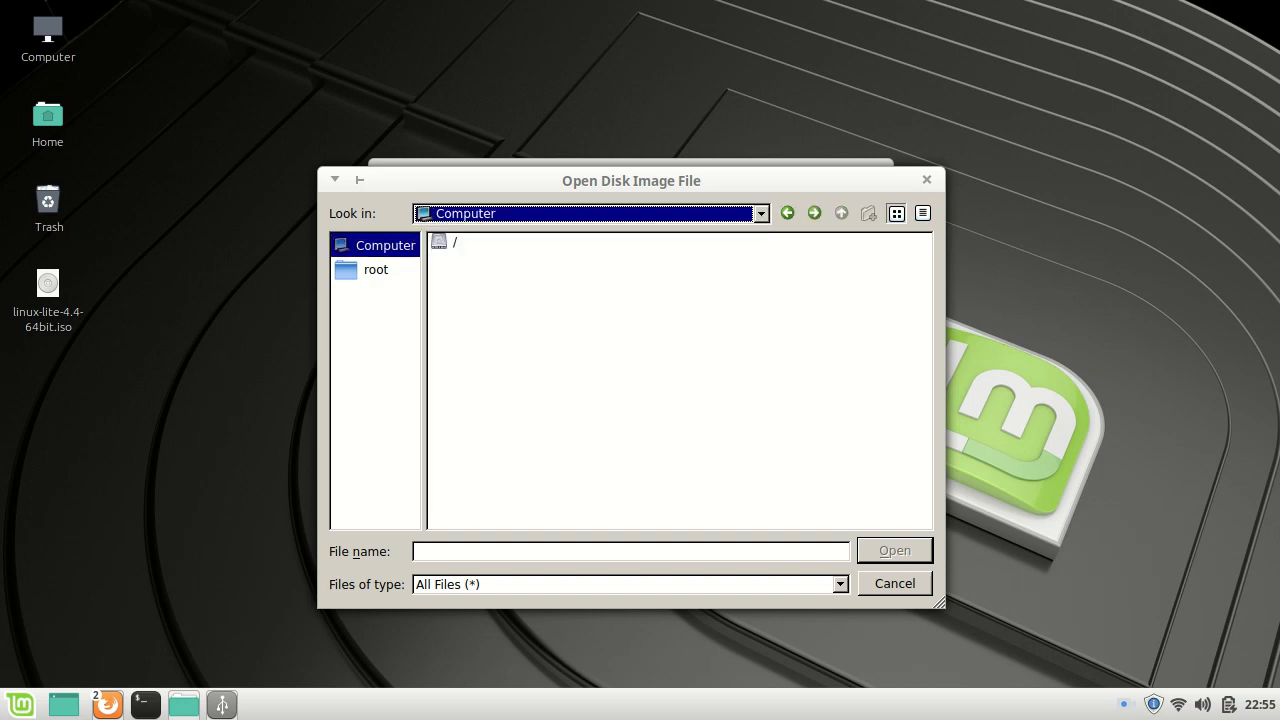
pyautogui.click(376, 269)
pyautogui.doubleClick(457, 240)
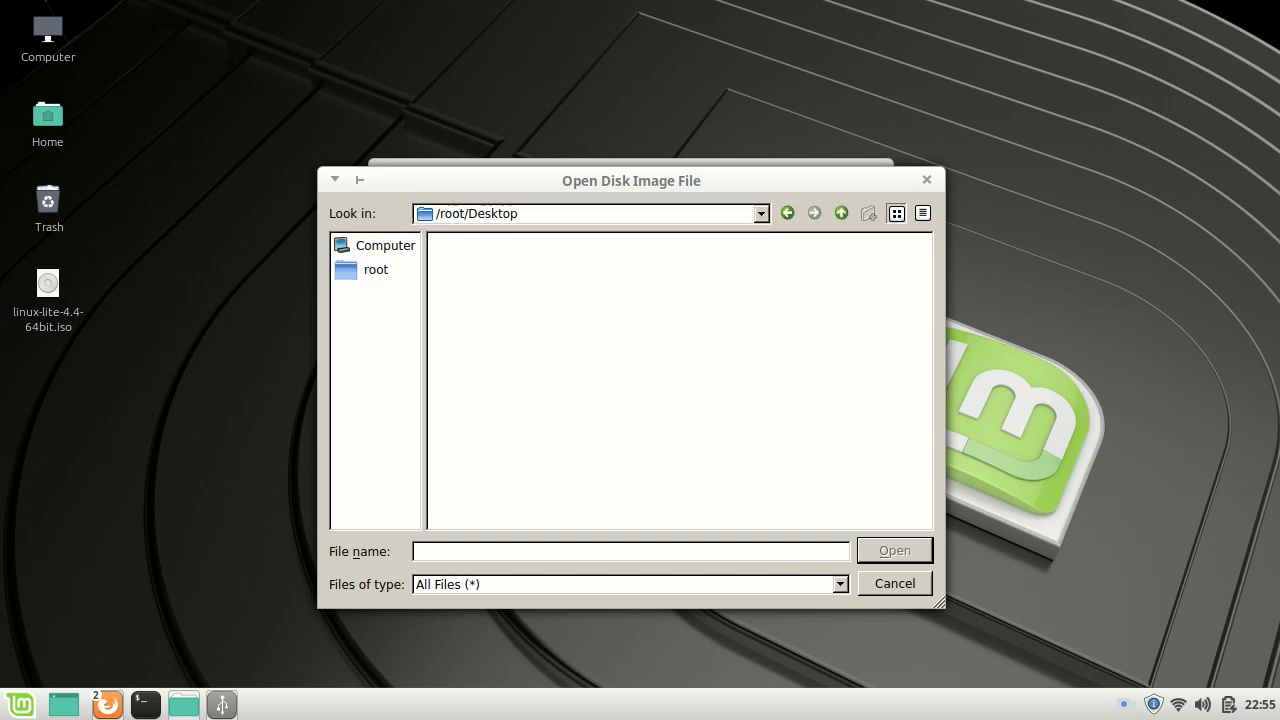
pyautogui.click(385, 245)
pyautogui.doubleClick(437, 241)
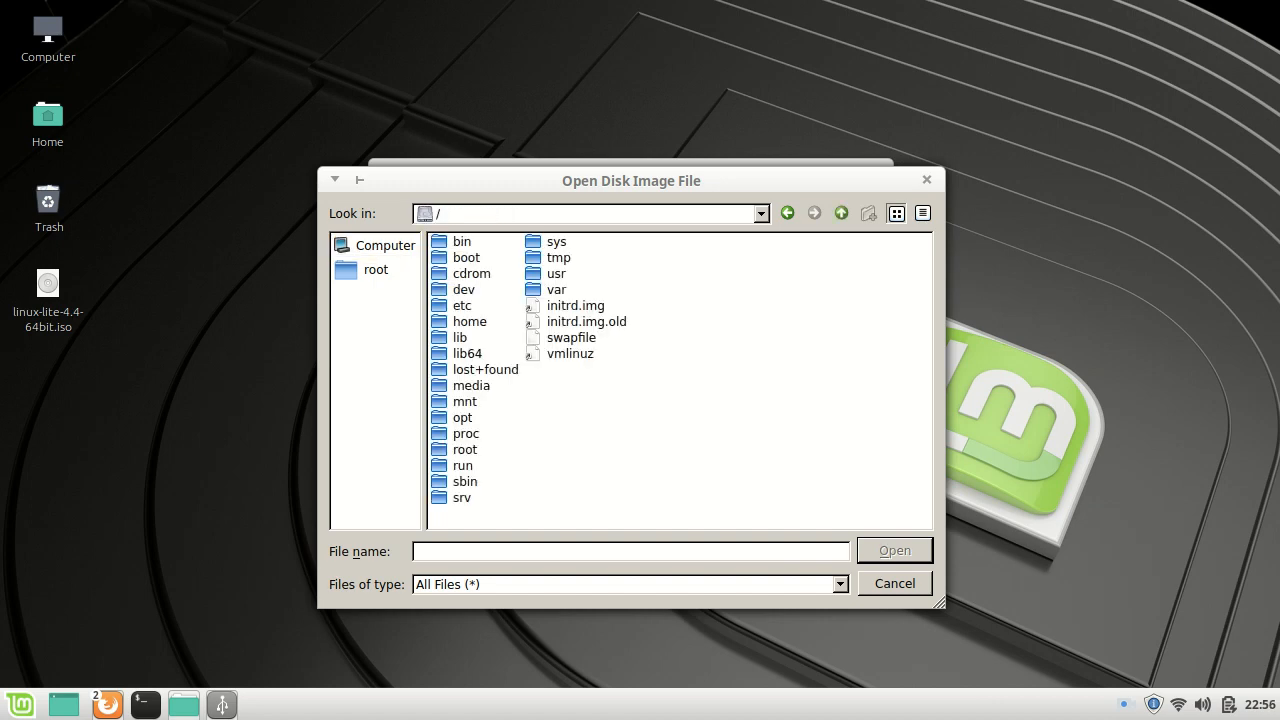
pyautogui.doubleClick(556, 273)
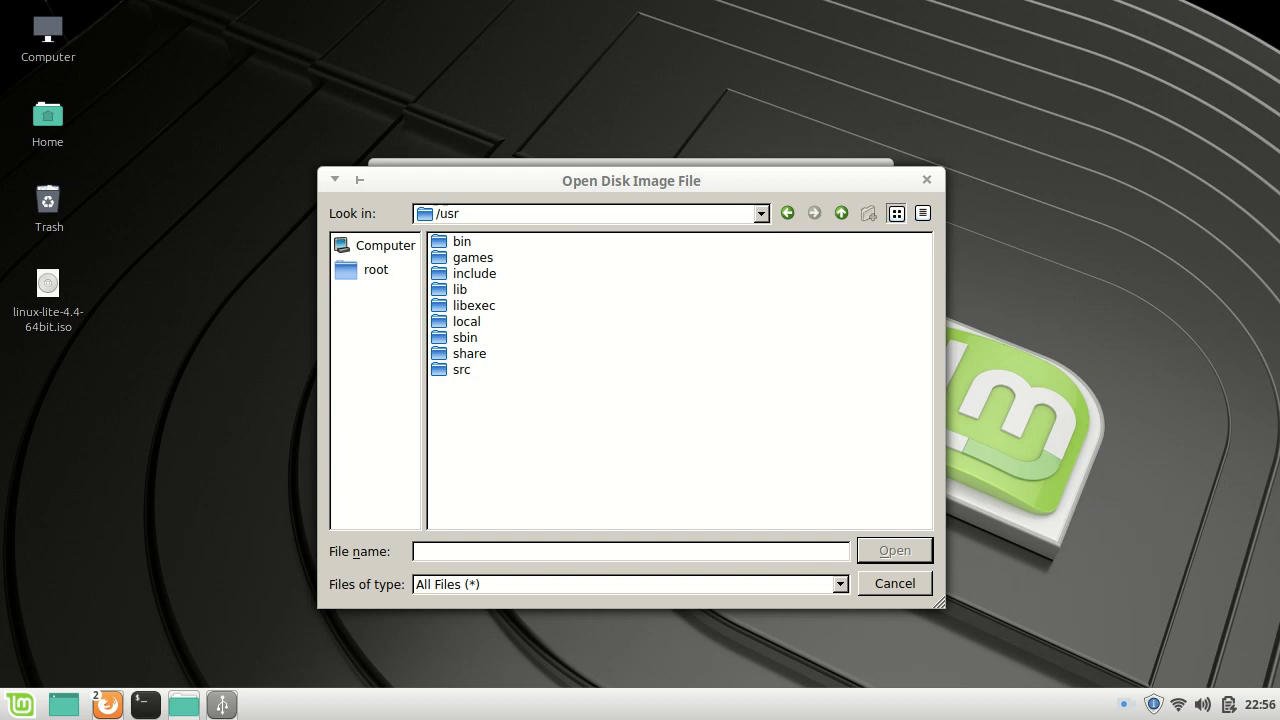
pyautogui.click(841, 213)
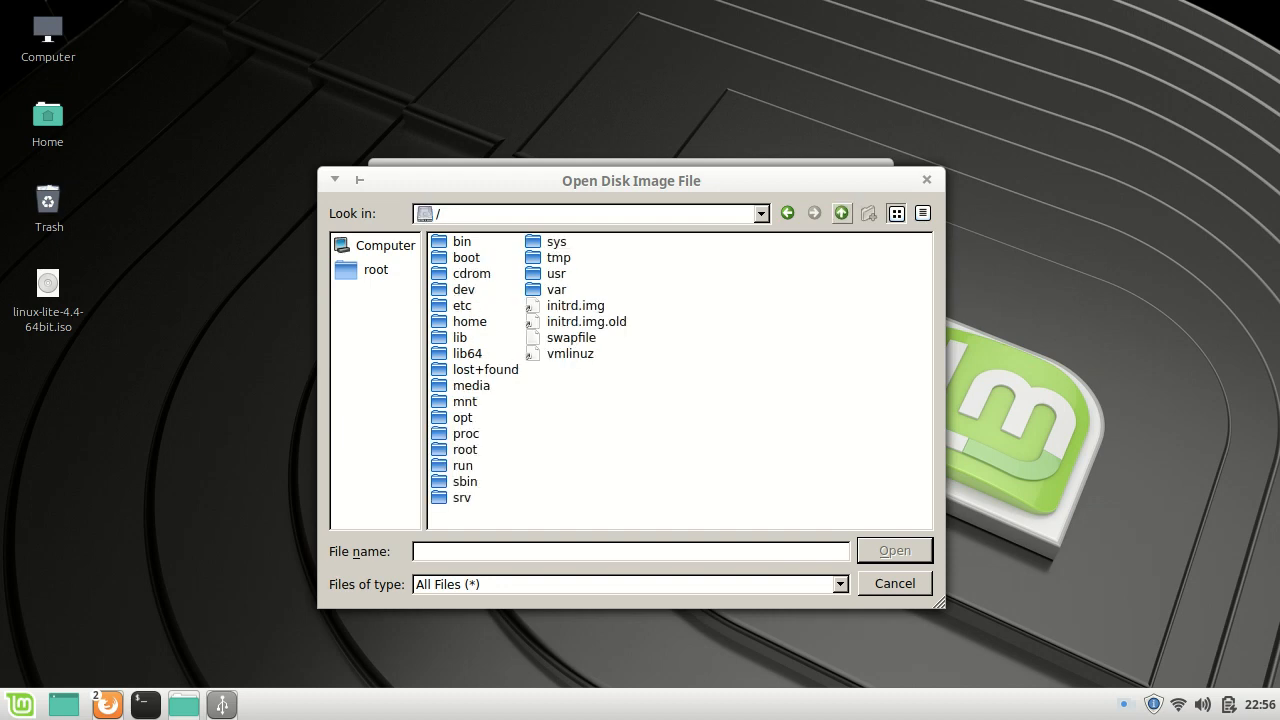
# Step: Browse to the user's Desktop folder under /home and load linux-lite-4.4-64bit.iso as the disk image
pyautogui.click(762, 214)
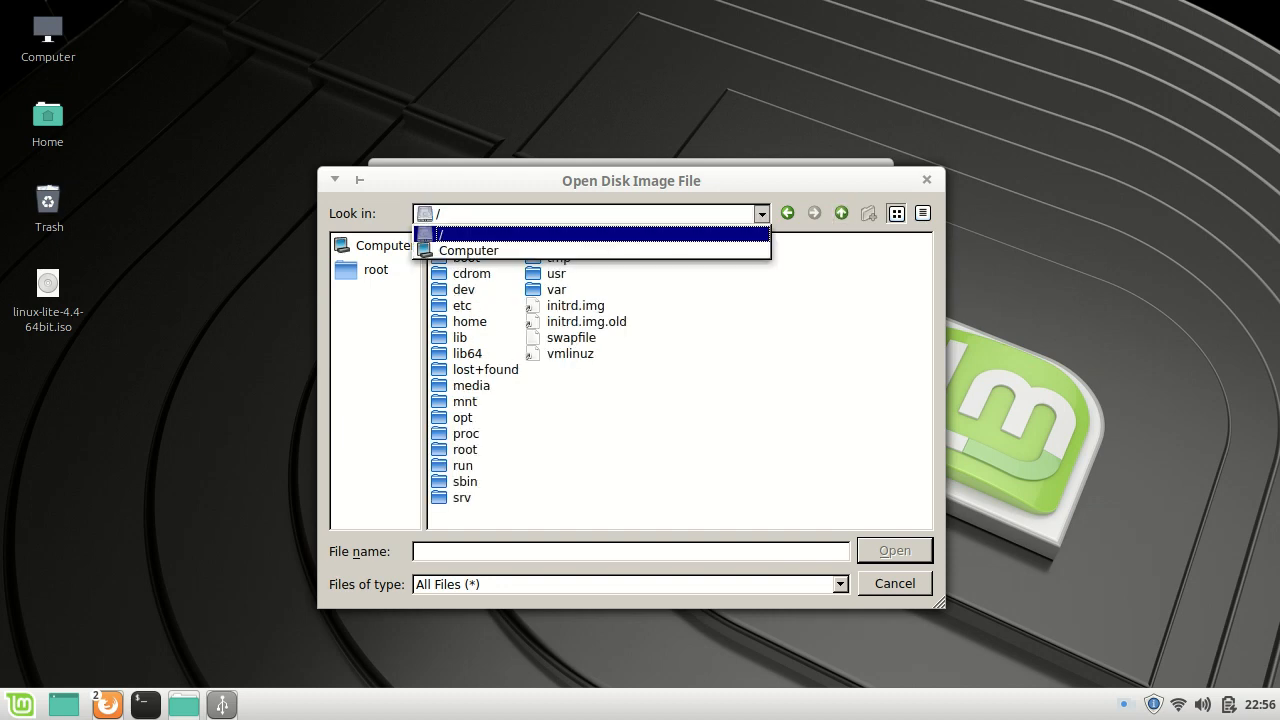
pyautogui.click(468, 250)
pyautogui.doubleClick(447, 242)
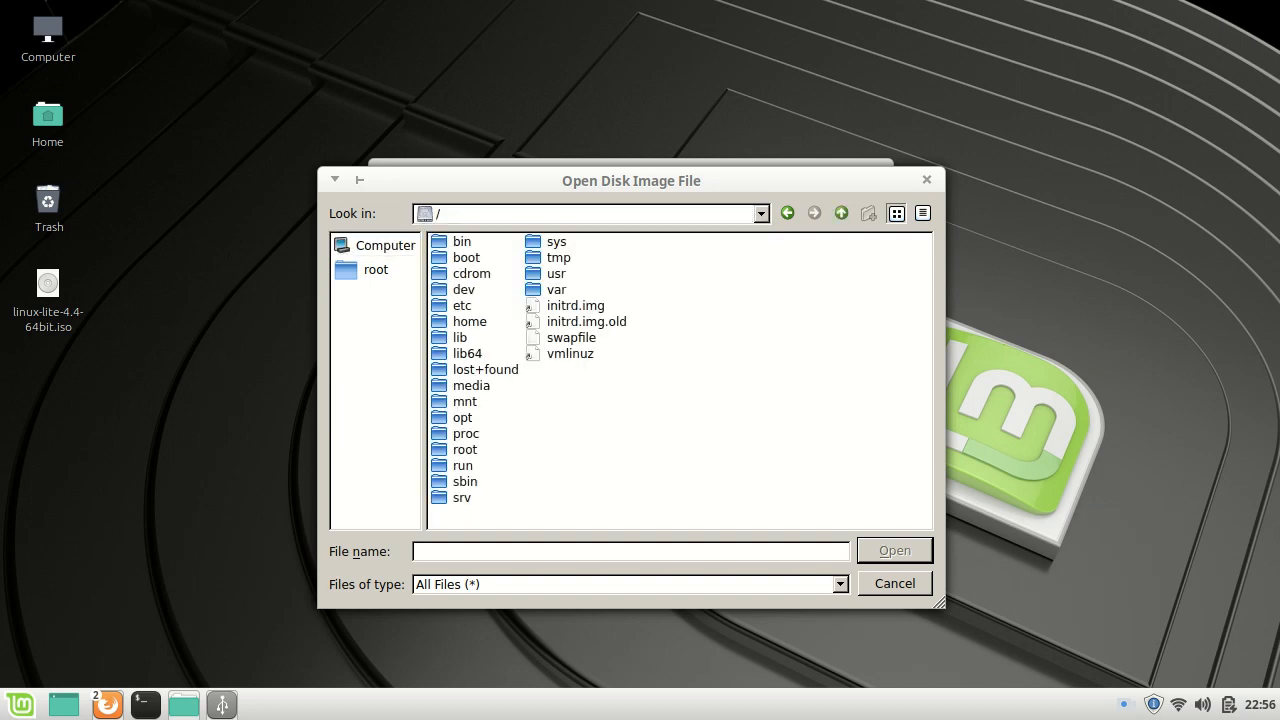
pyautogui.doubleClick(469, 321)
pyautogui.doubleClick(463, 241)
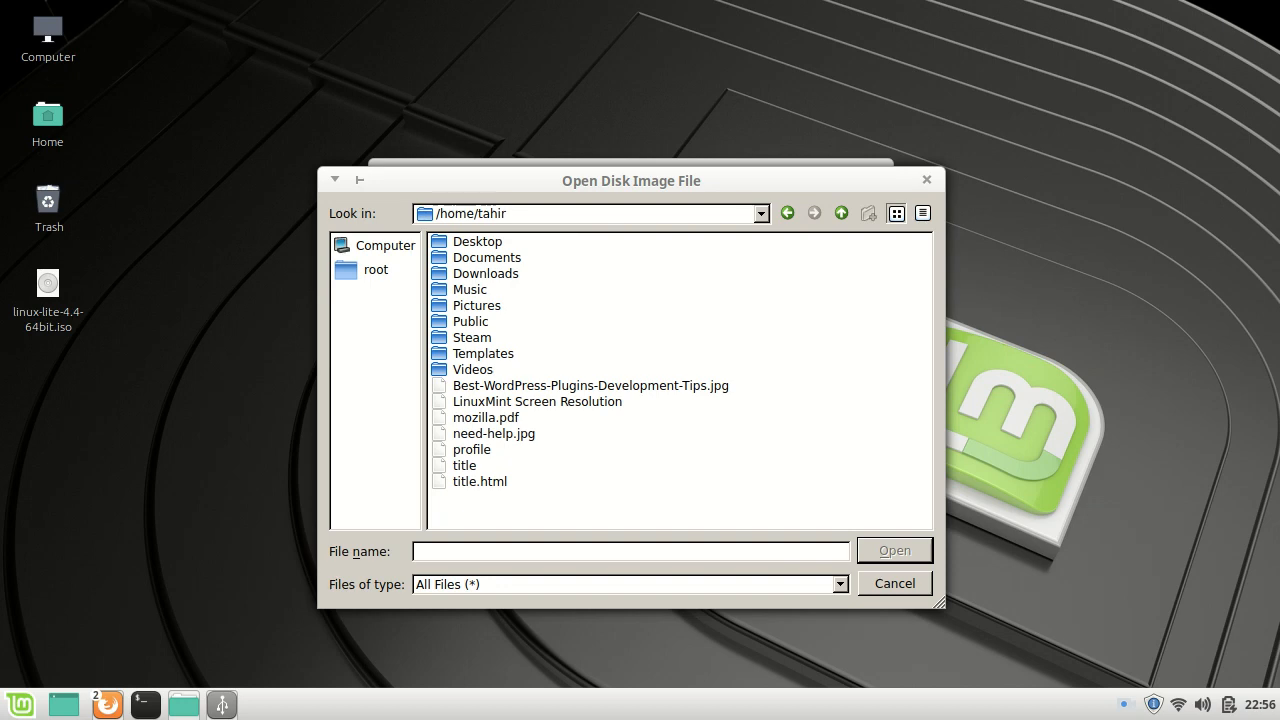
pyautogui.doubleClick(477, 242)
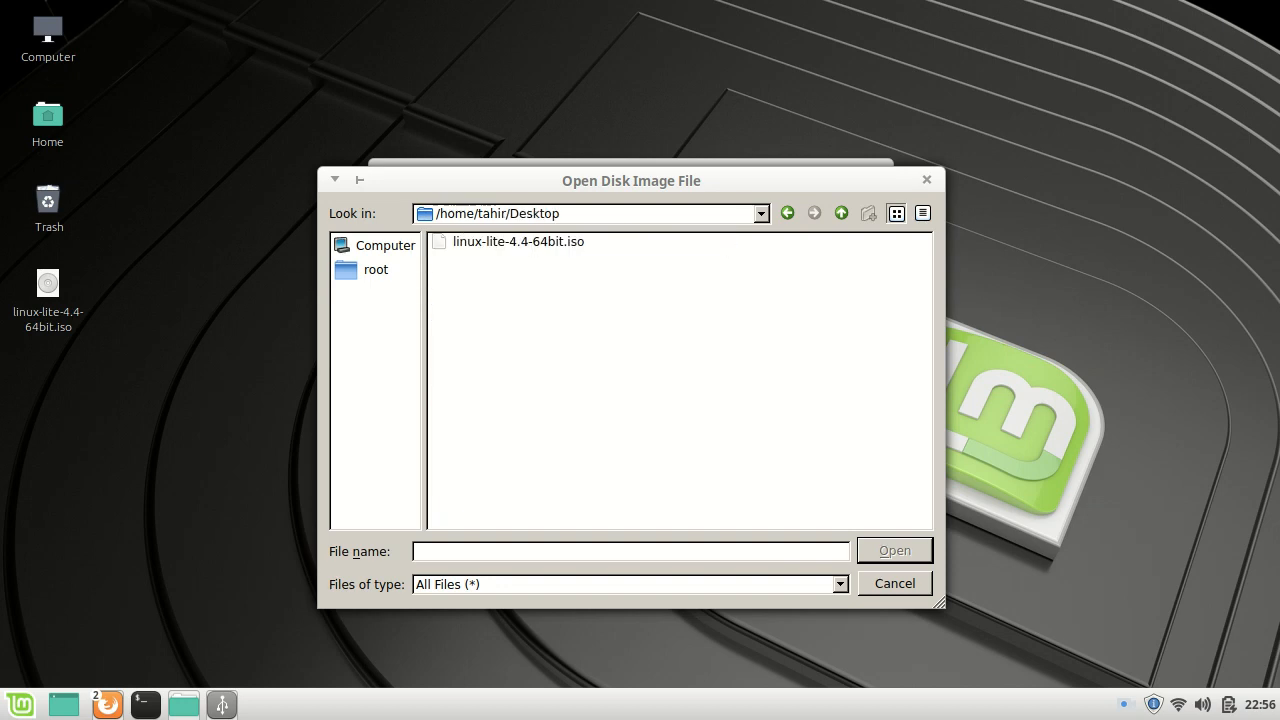
pyautogui.click(518, 241)
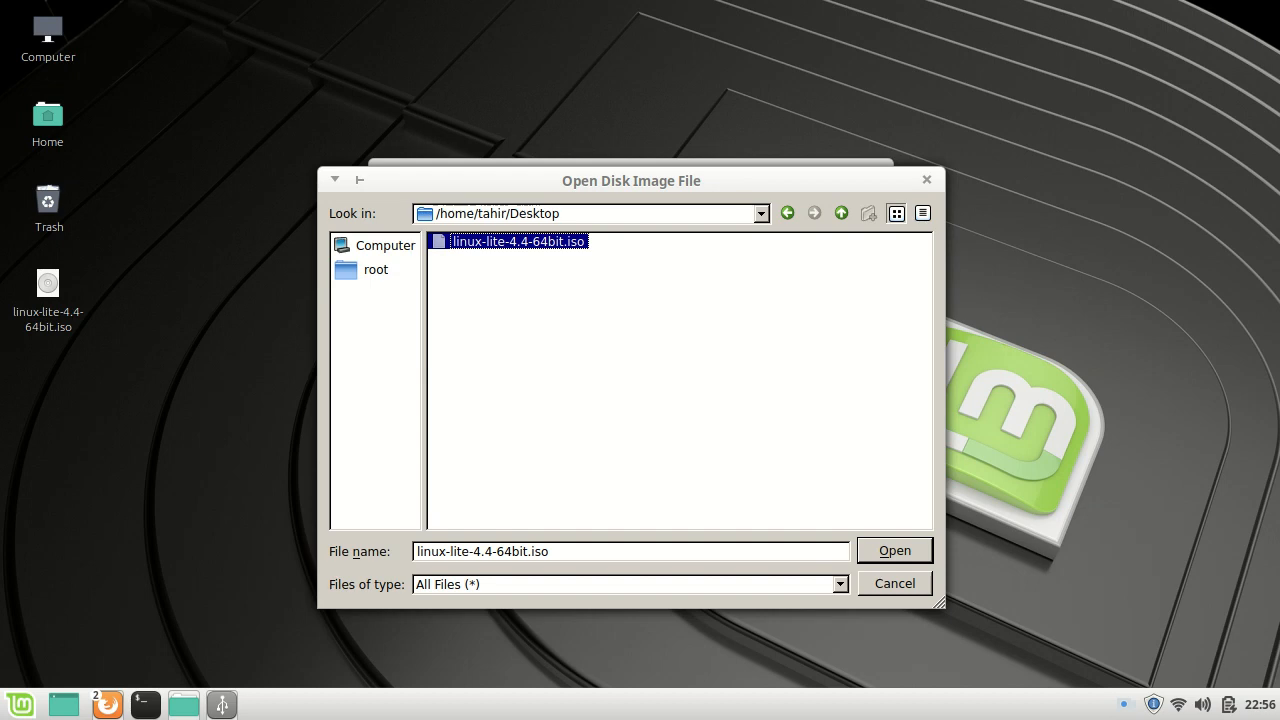
pyautogui.press('Return')
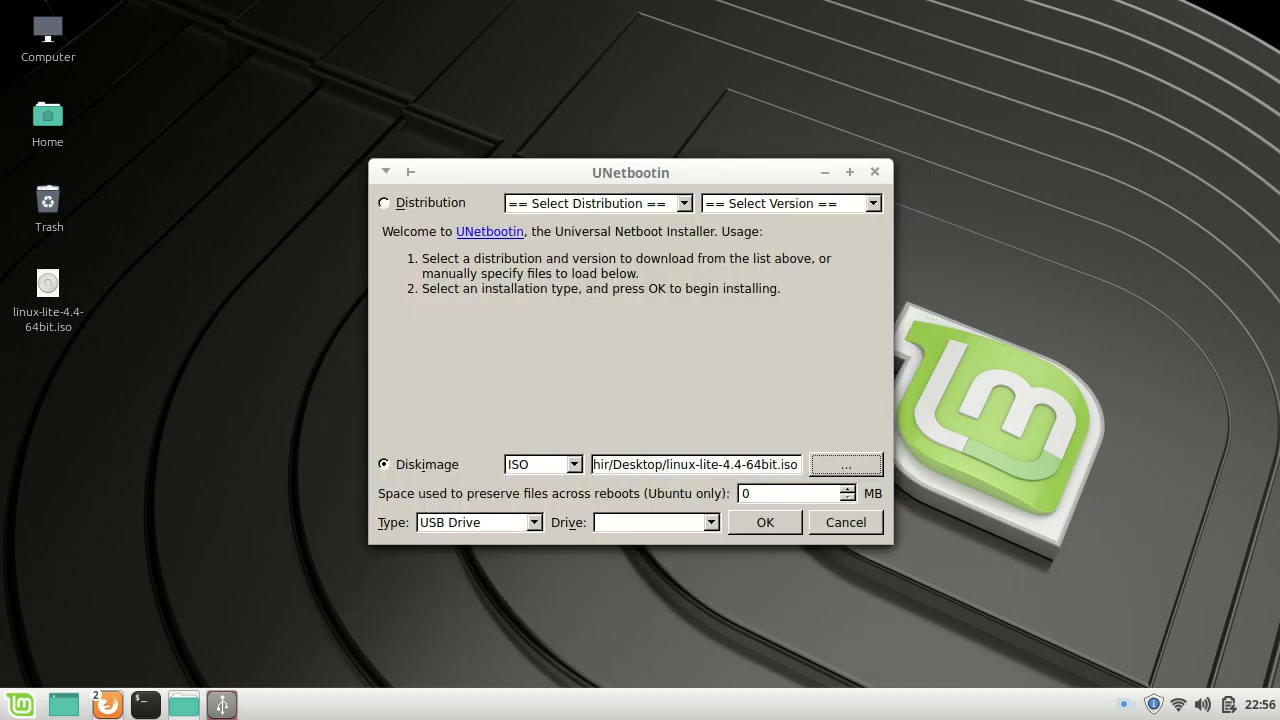
# Step: Keep the type at USB Drive, try to choose a target drive, and close the USB STICK file manager window
pyautogui.click(480, 522)
pyautogui.click(480, 557)
pyautogui.click(711, 522)
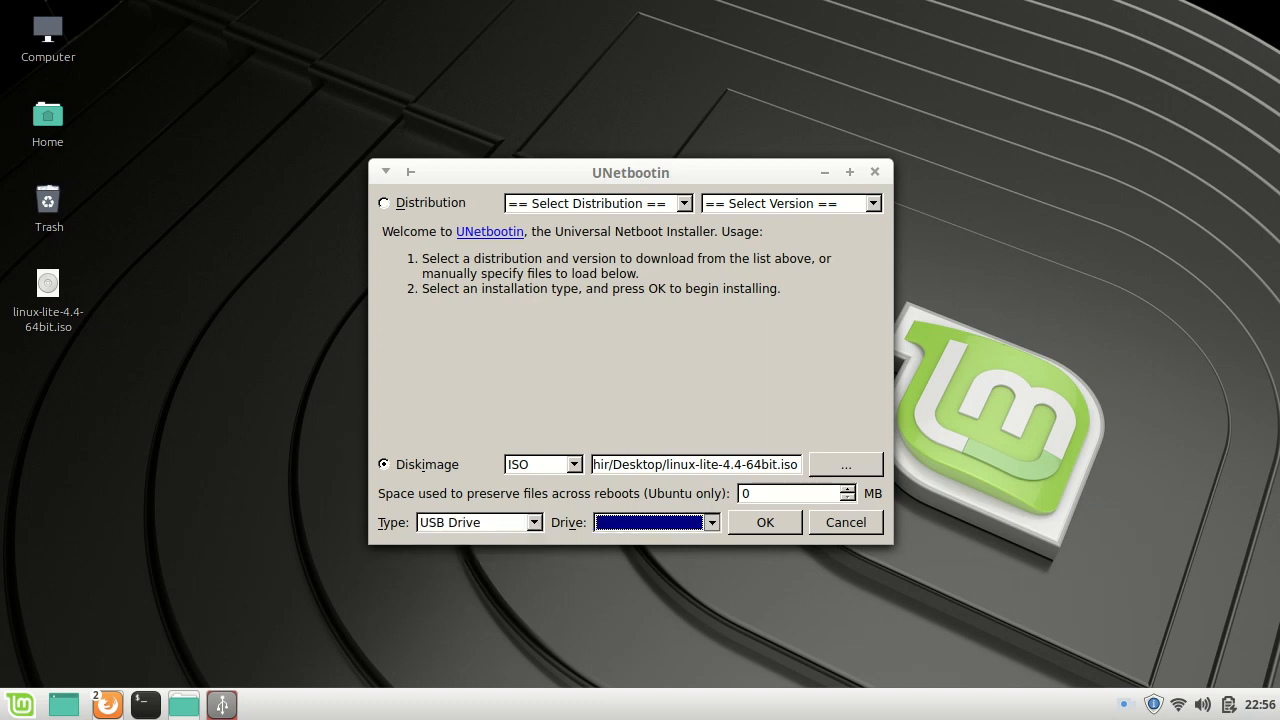
pyautogui.click(711, 522)
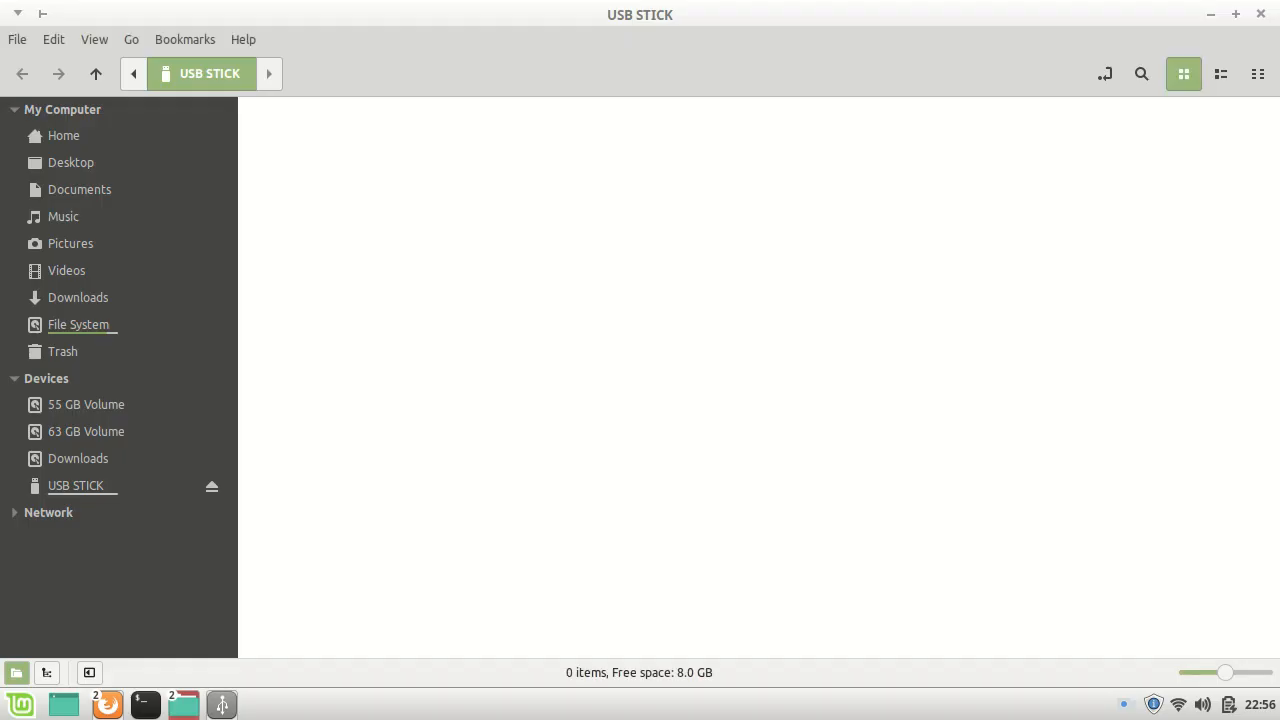
pyautogui.click(1261, 14)
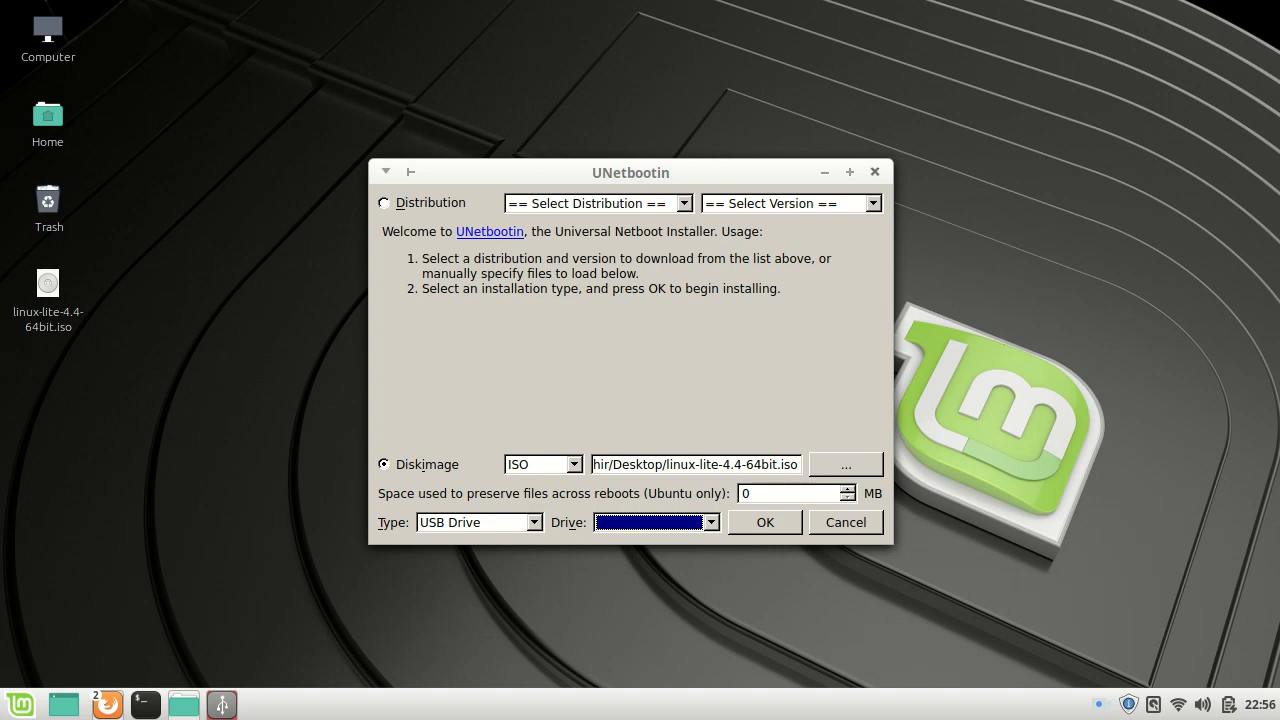
# Step: Close and relaunch UNetbootin, authenticate with the account password and dismiss the extlinux warning
pyautogui.click(875, 172)
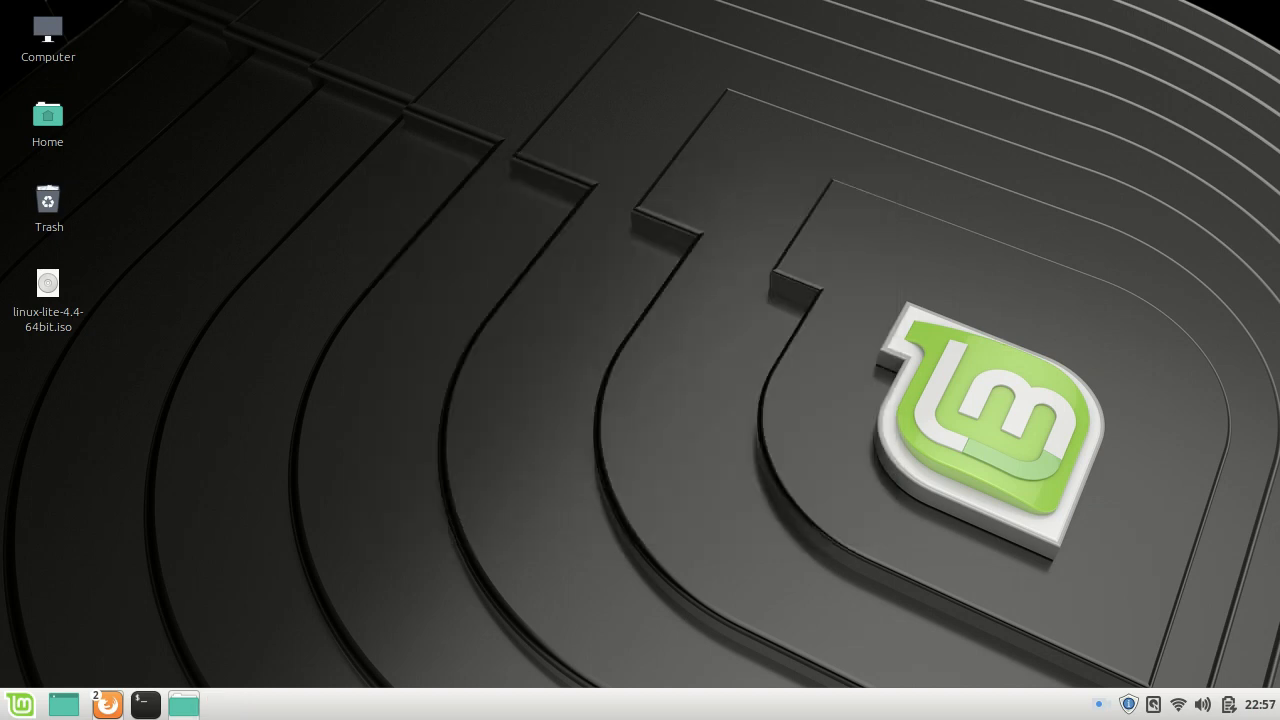
pyautogui.press('super')
pyautogui.write('une')
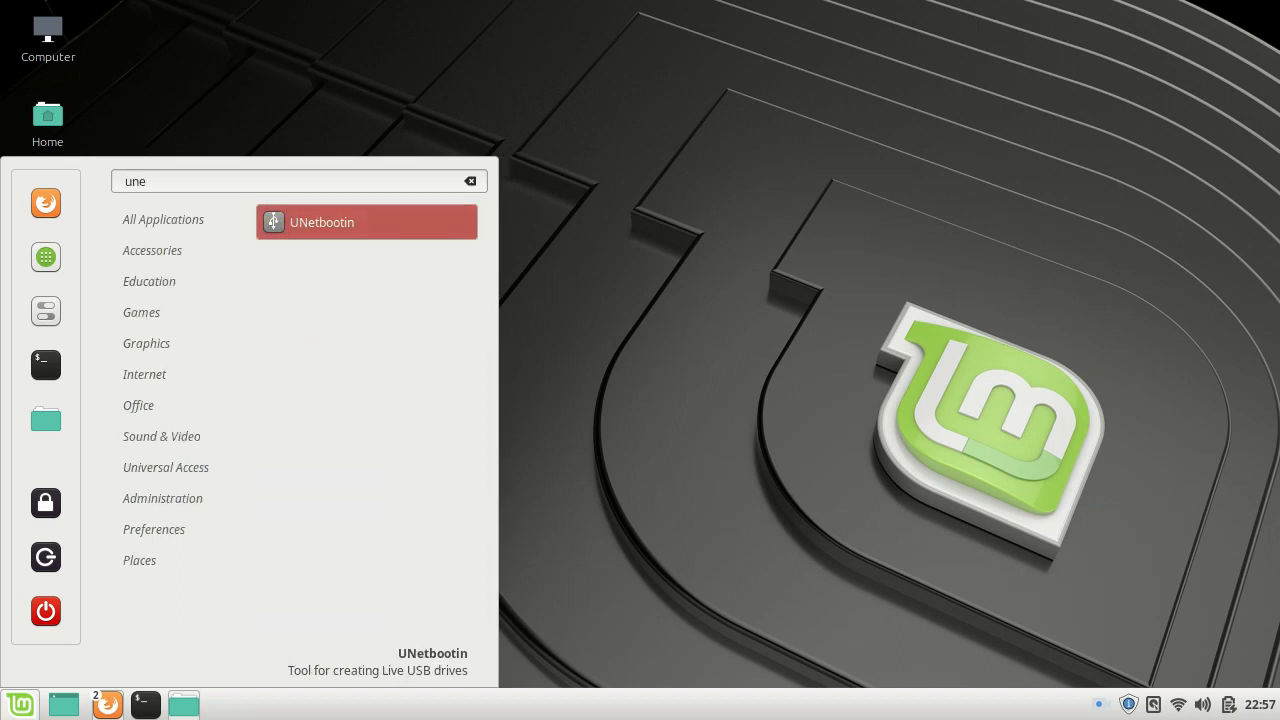
pyautogui.press('Return')
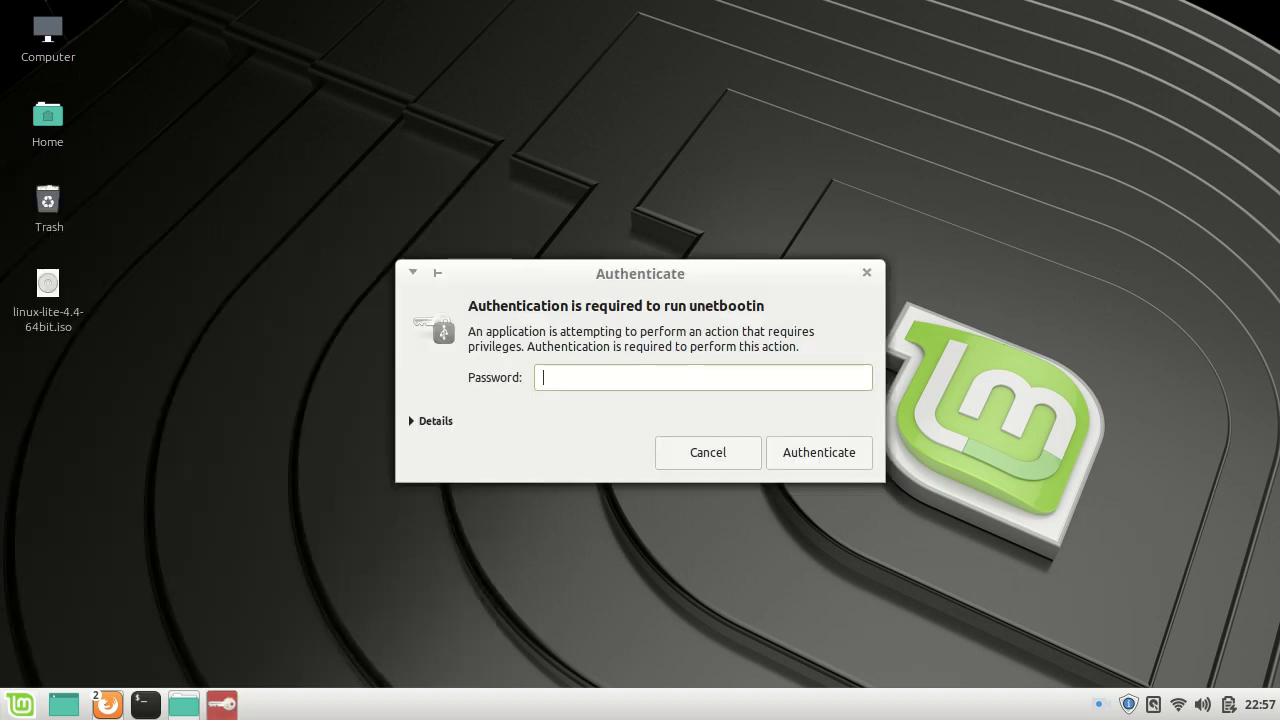
pyautogui.write('*****')
pyautogui.press('Return')
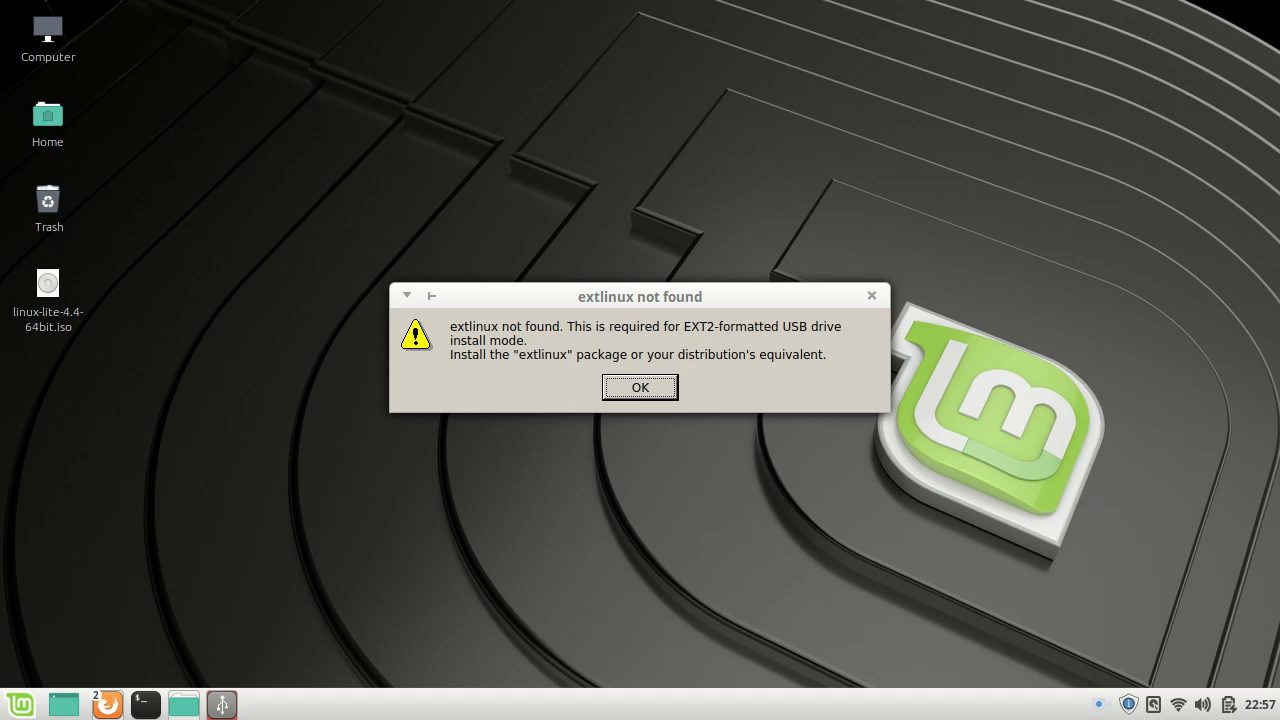
pyautogui.press('Return')
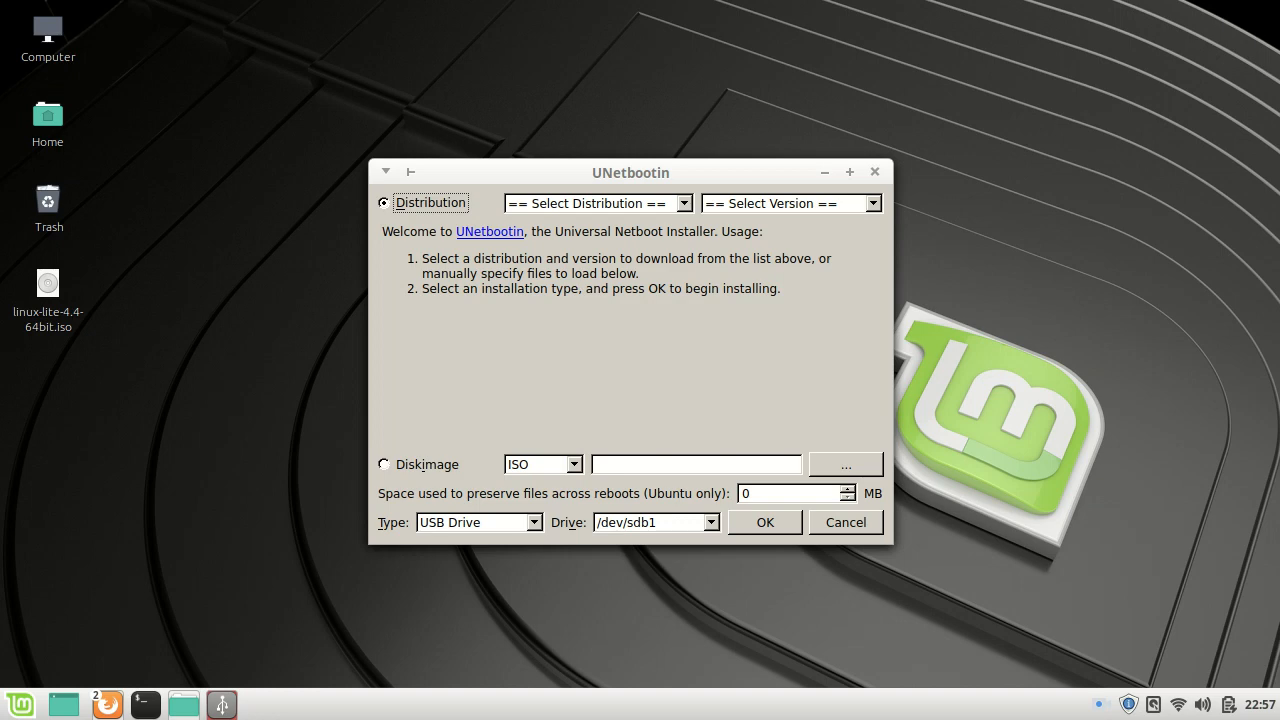
# Step: Choose Diskimage as the source in the restarted UNetbootin and open the disk image file browser
pyautogui.hotkey('alt', 'i')
pyautogui.press('Tab')
pyautogui.press('Tab')
pyautogui.press('Tab')
pyautogui.press('space')
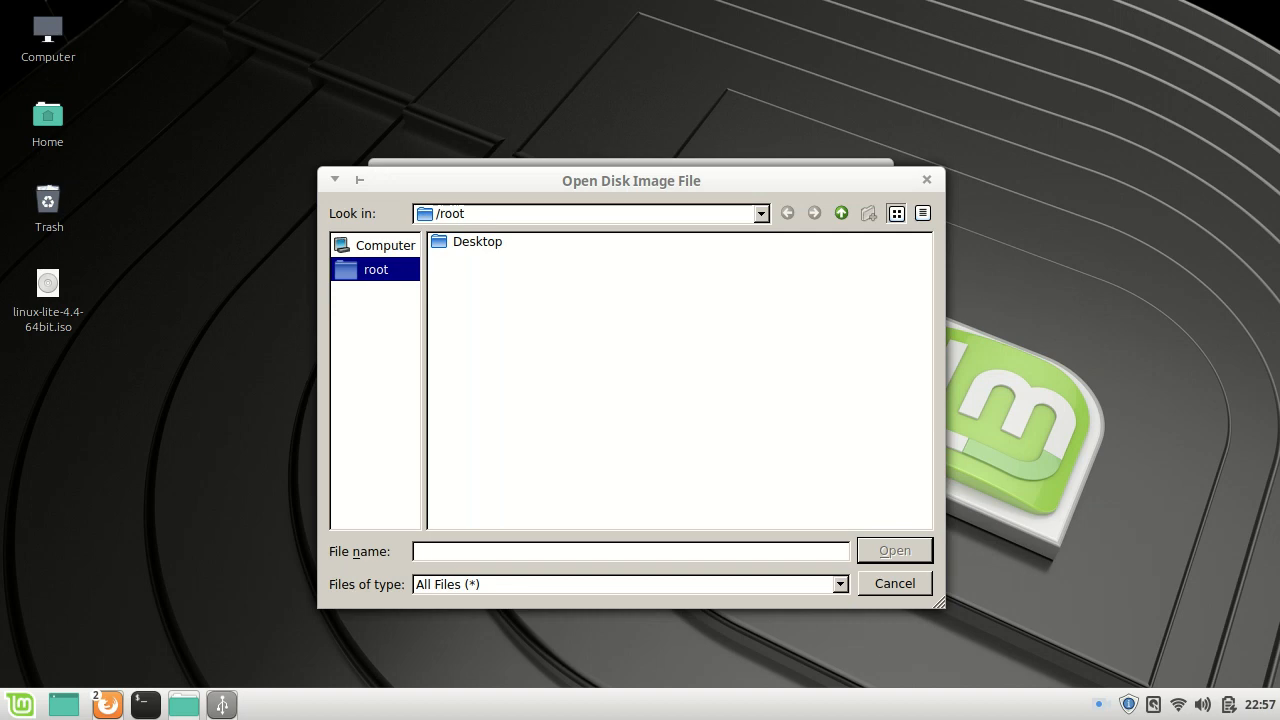
# Step: Load linux-lite-4.4-64bit.iso from the user's Desktop folder under /home and select /dev/sdb1 as the target drive
pyautogui.click(384, 245)
pyautogui.doubleClick(446, 242)
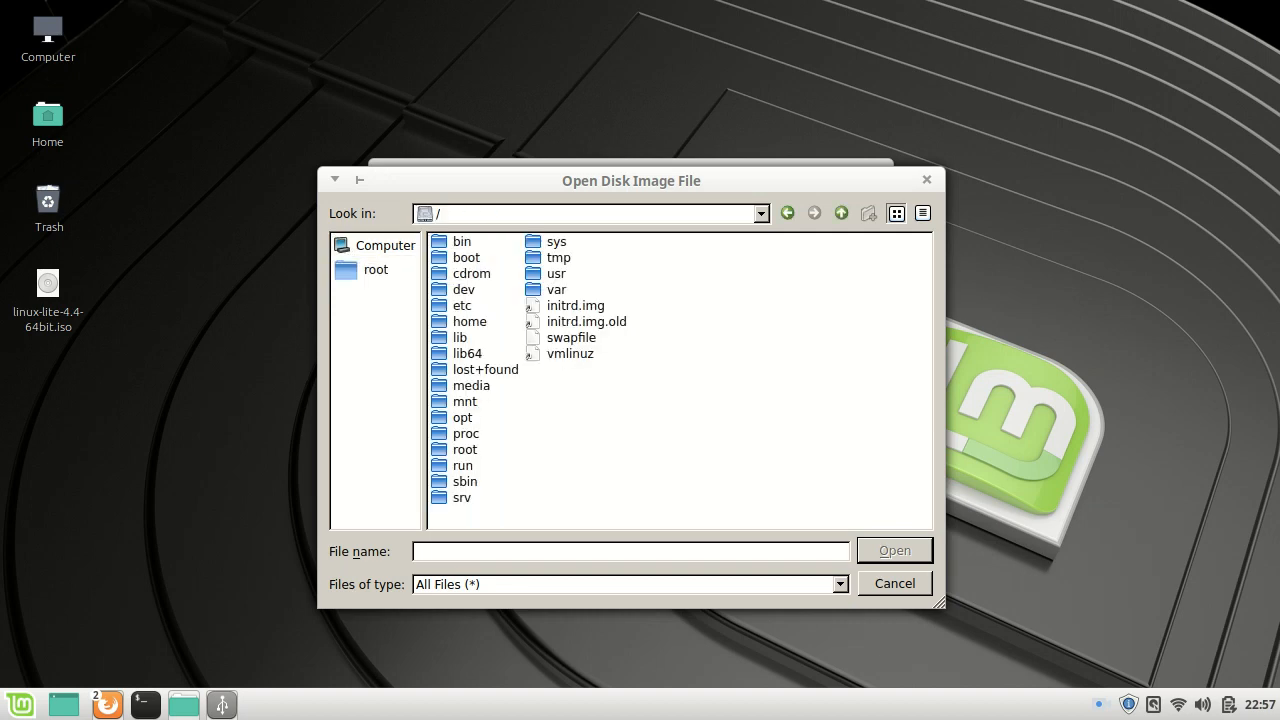
pyautogui.doubleClick(469, 321)
pyautogui.doubleClick(466, 242)
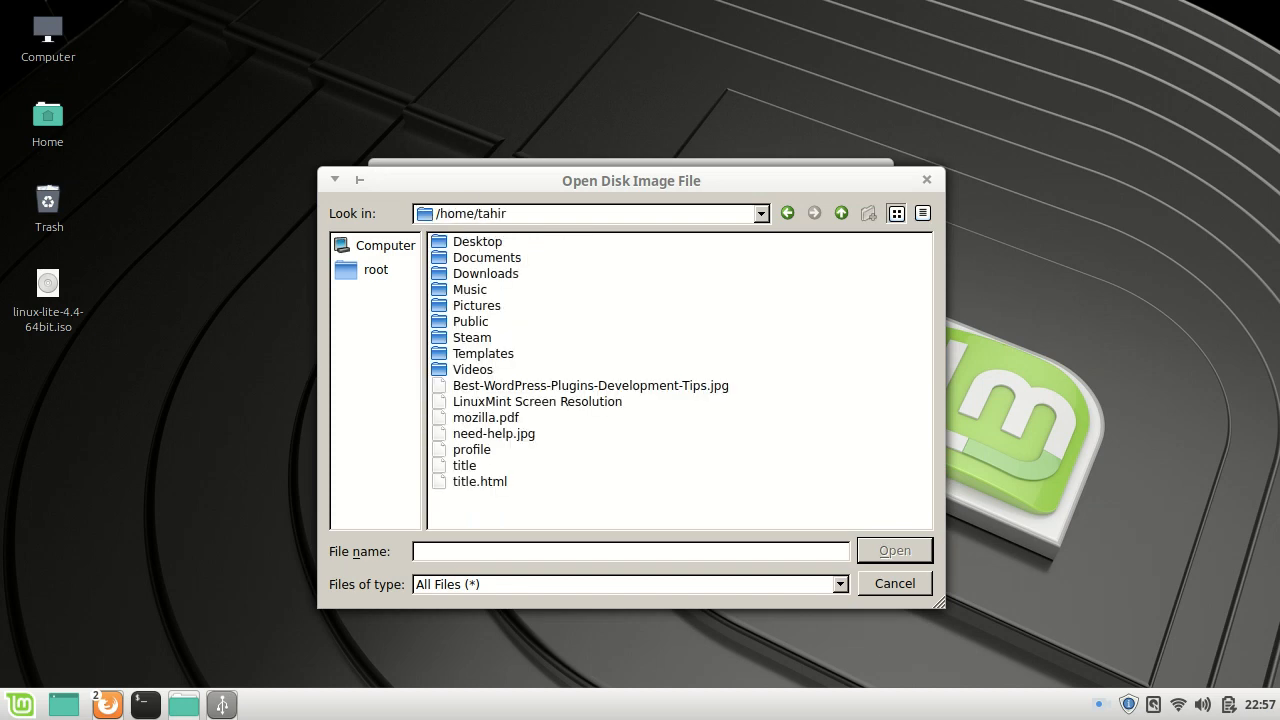
pyautogui.doubleClick(477, 241)
pyautogui.click(518, 241)
pyautogui.press('Return')
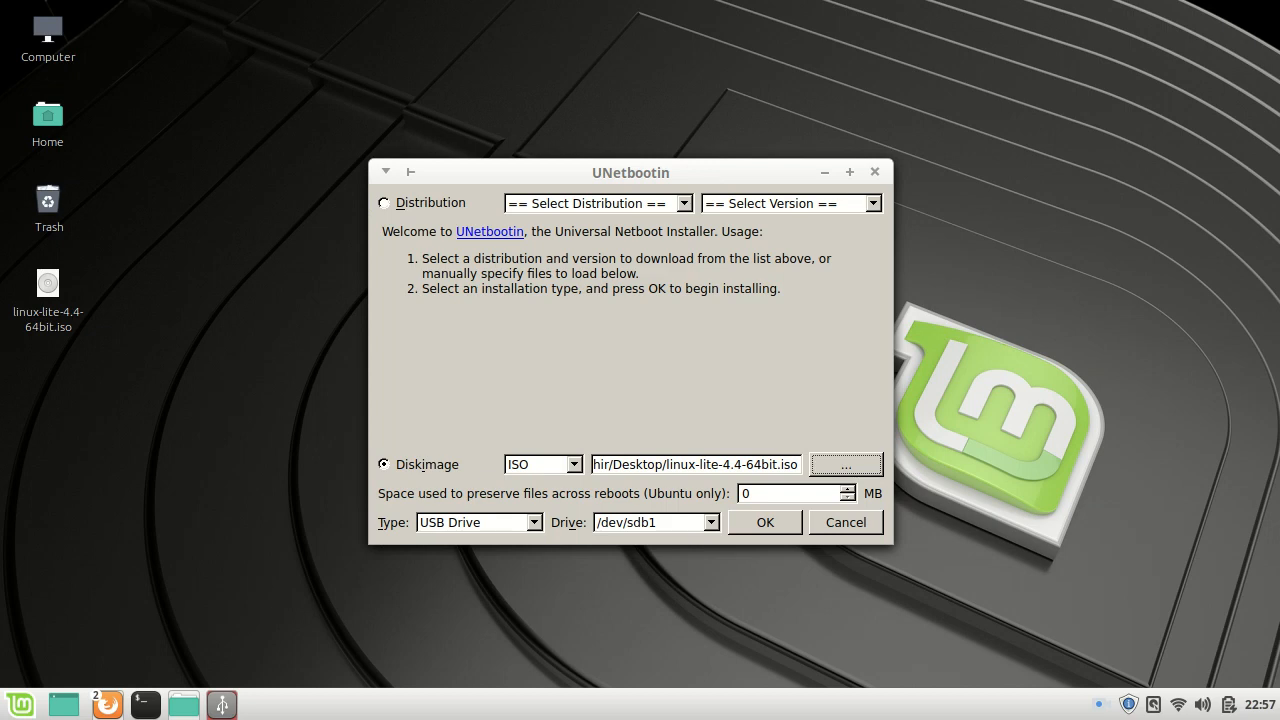
pyautogui.click(711, 523)
pyautogui.press('Return')
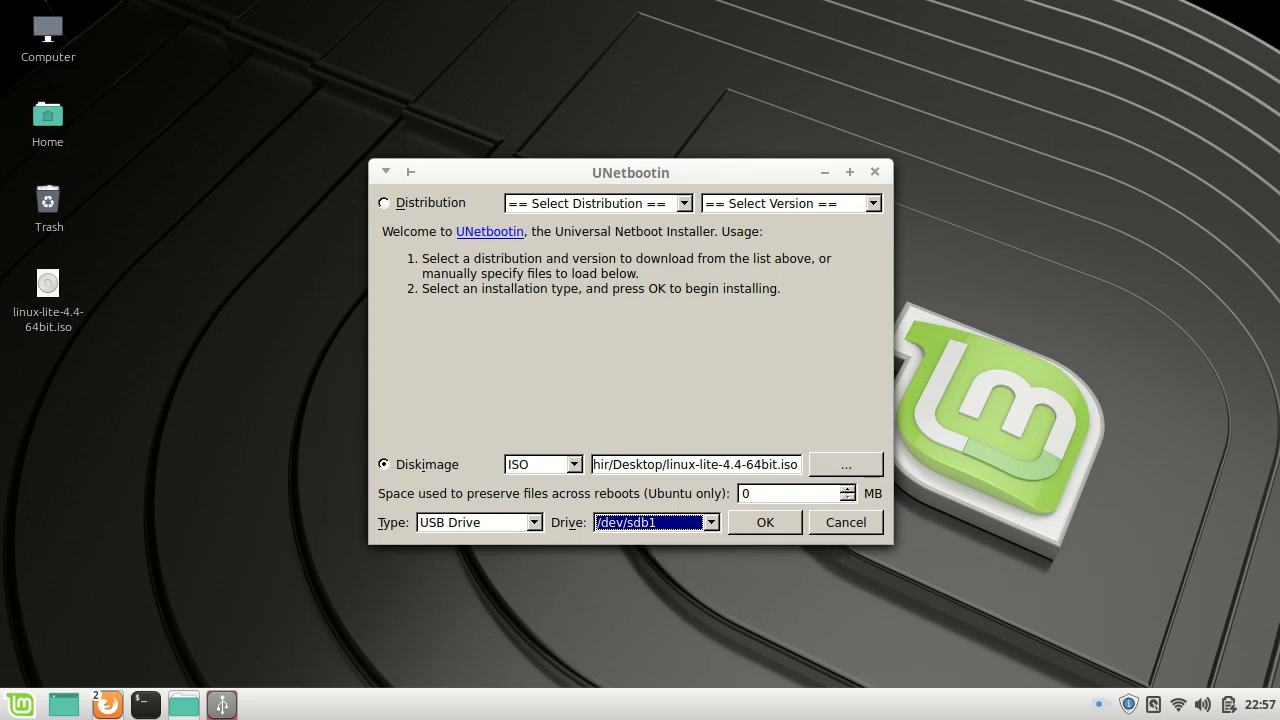
# Step: Inspect the properties of the SanDisk Cruzer Blade USB STICK drive and minimize the file manager
pyautogui.doubleClick(48, 30)
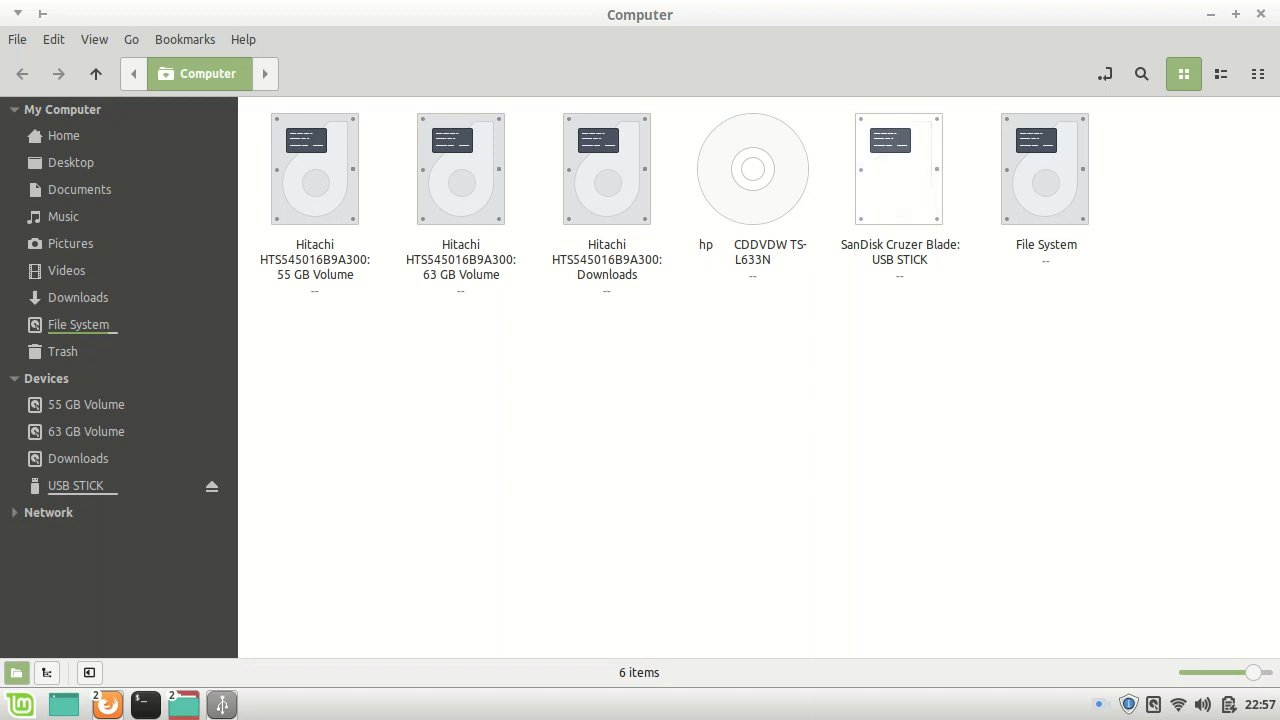
pyautogui.click(898, 170)
pyautogui.rightClick(890, 199)
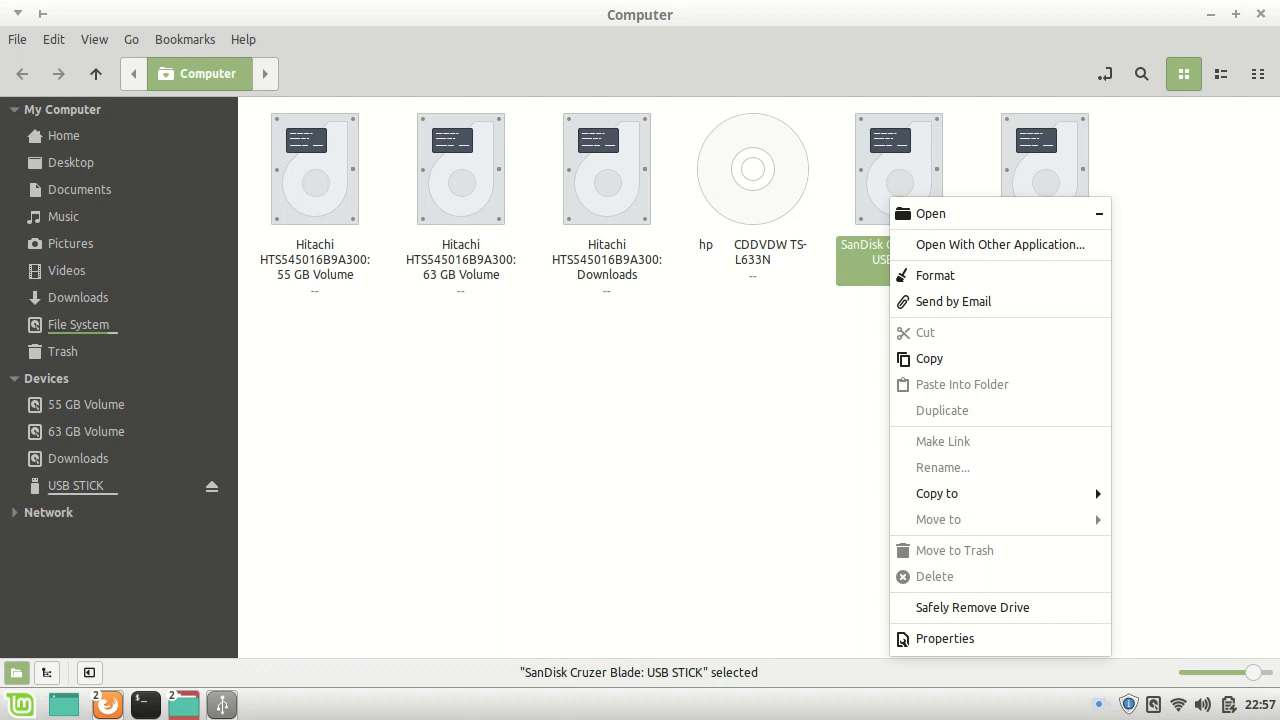
pyautogui.click(945, 638)
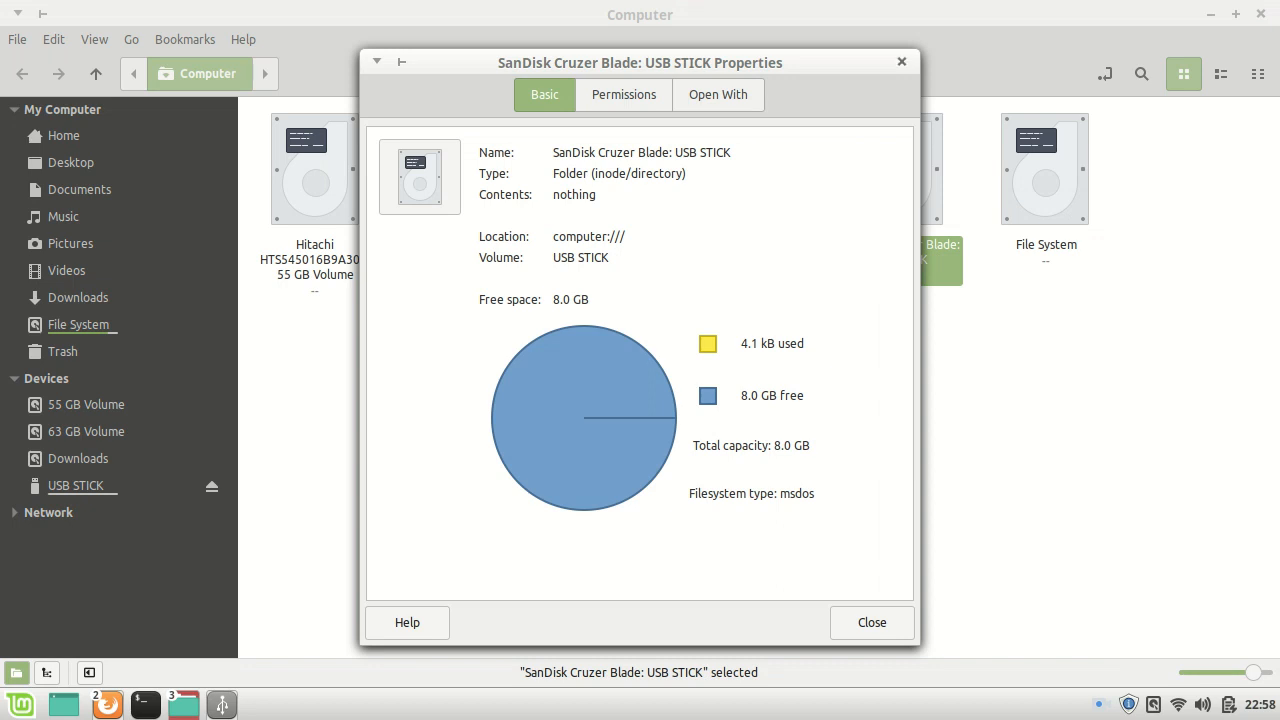
pyautogui.click(901, 61)
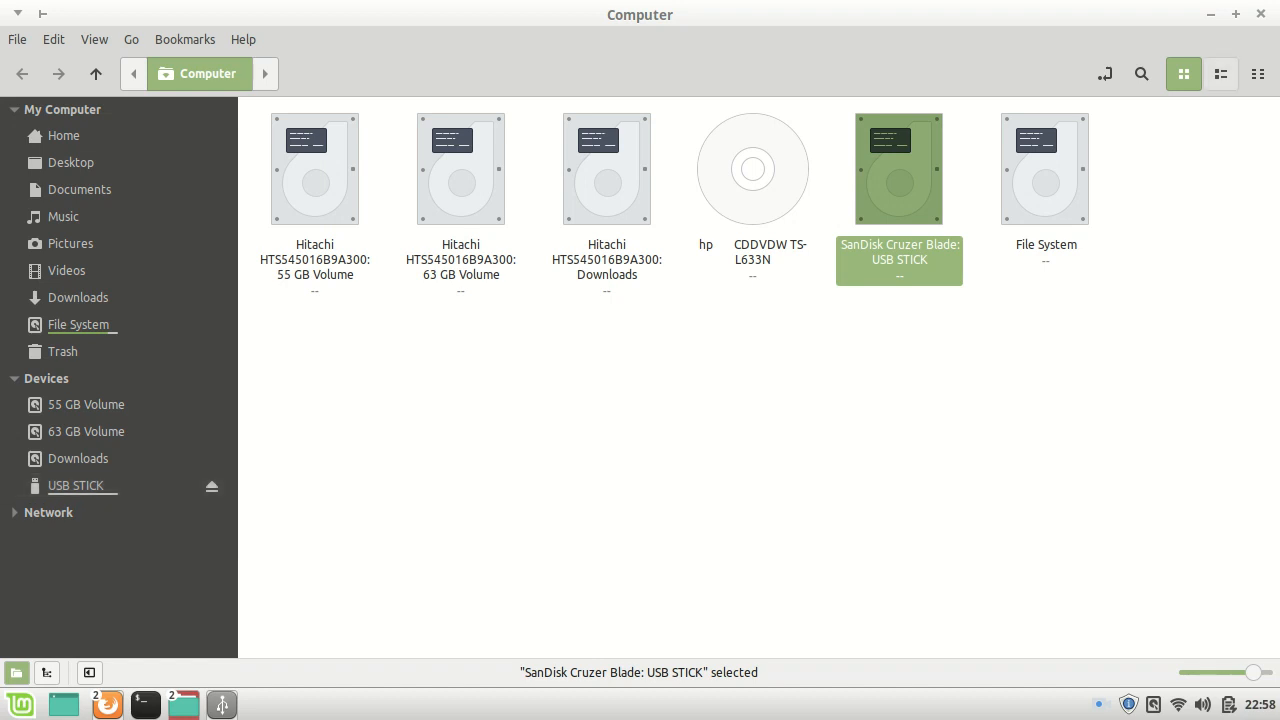
pyautogui.click(1211, 14)
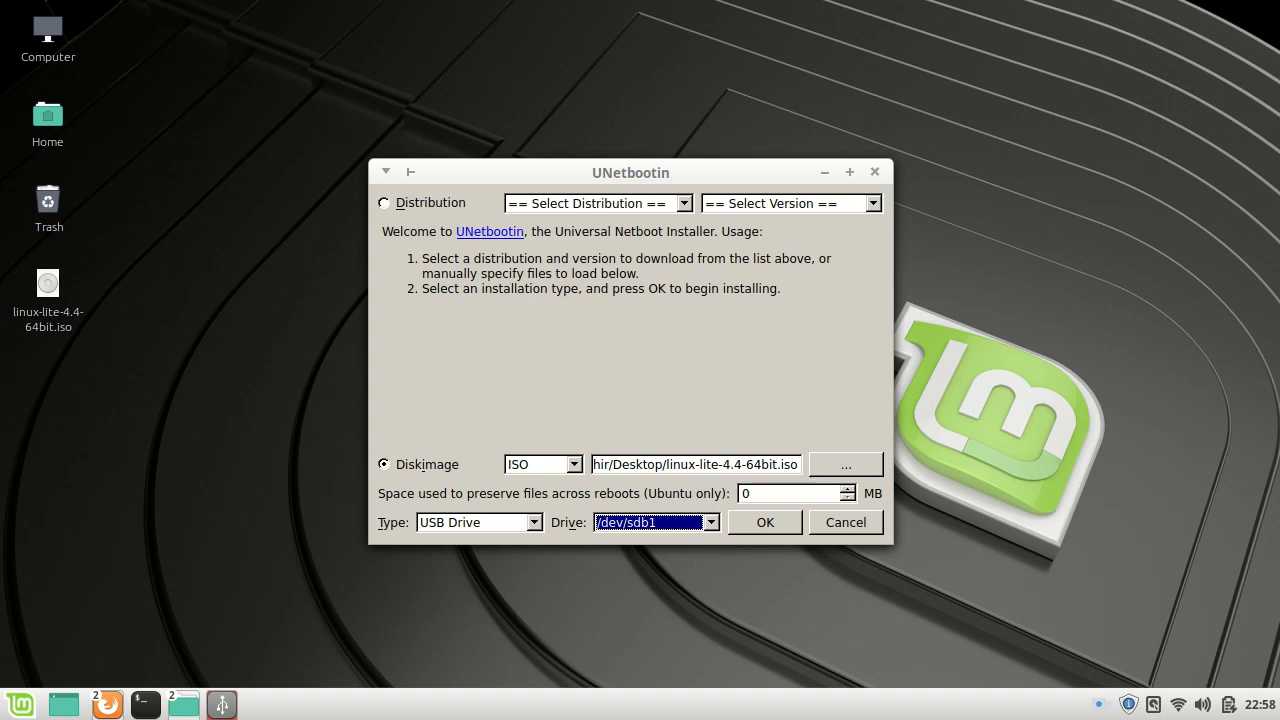
# Step: Start writing the Linux Lite image to the USB drive and let the installation run
pyautogui.press('Return')
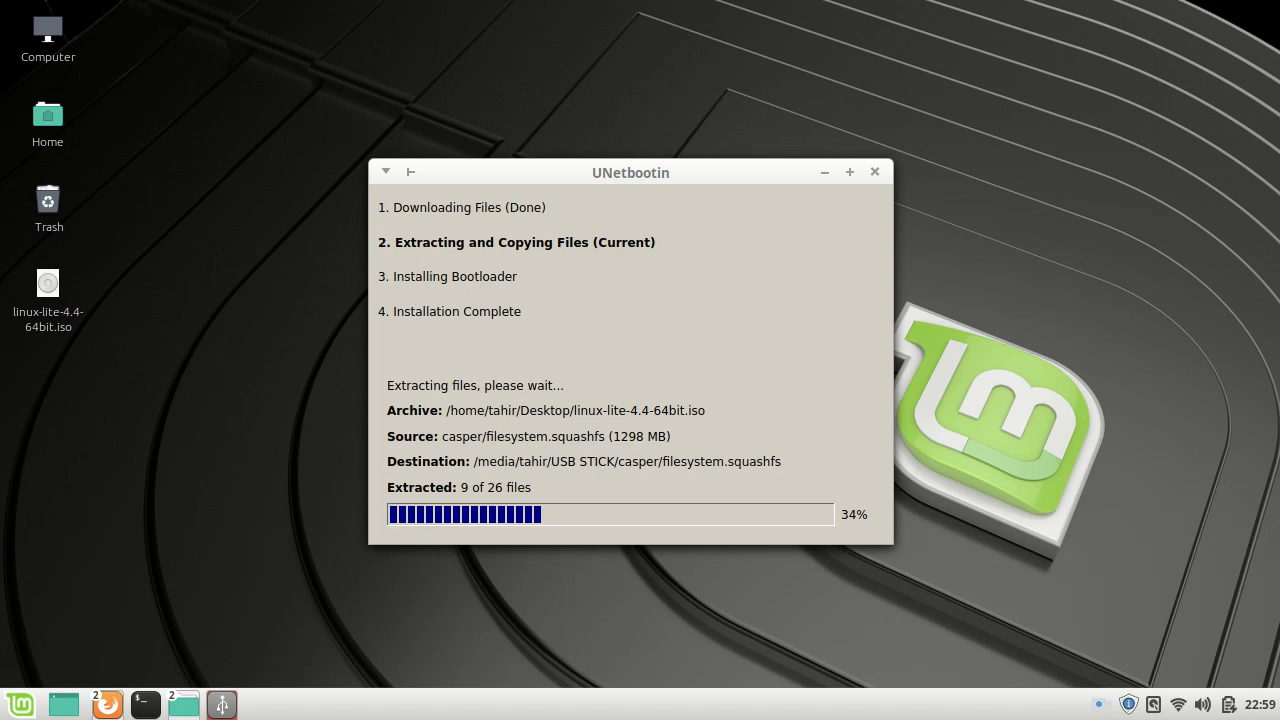
pyautogui.click(1099, 704)
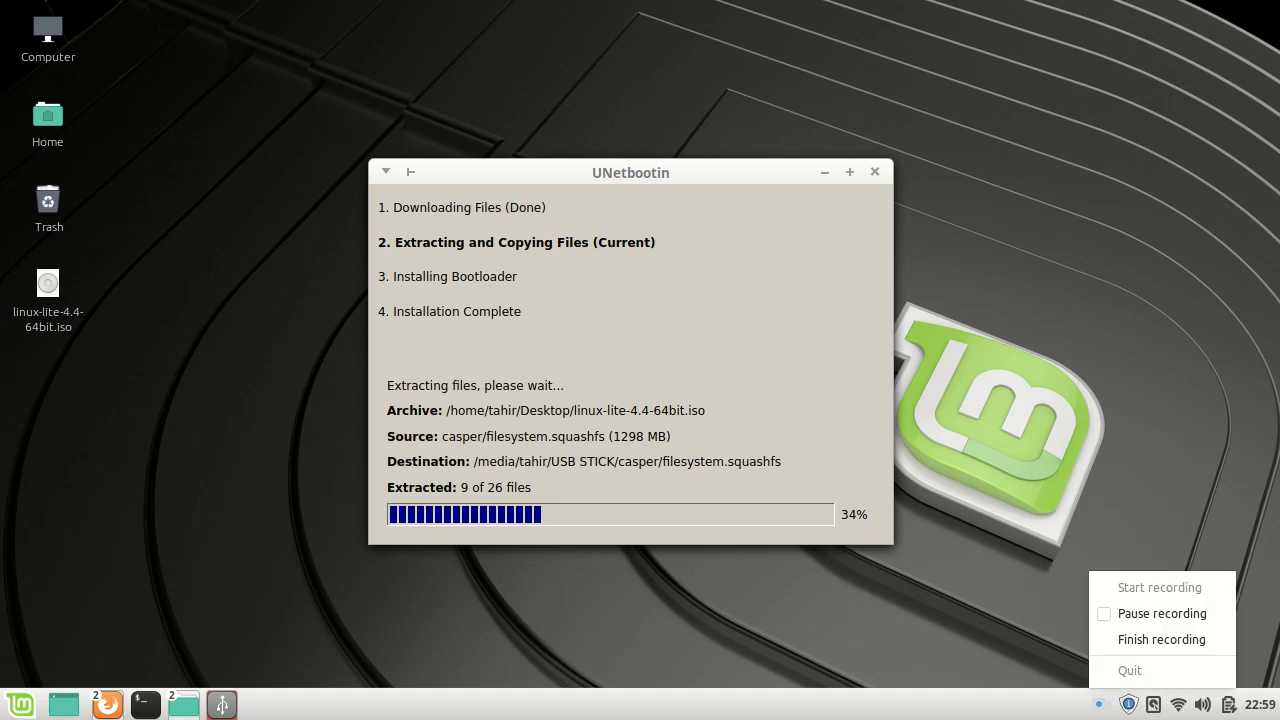
pyautogui.click(1157, 611)
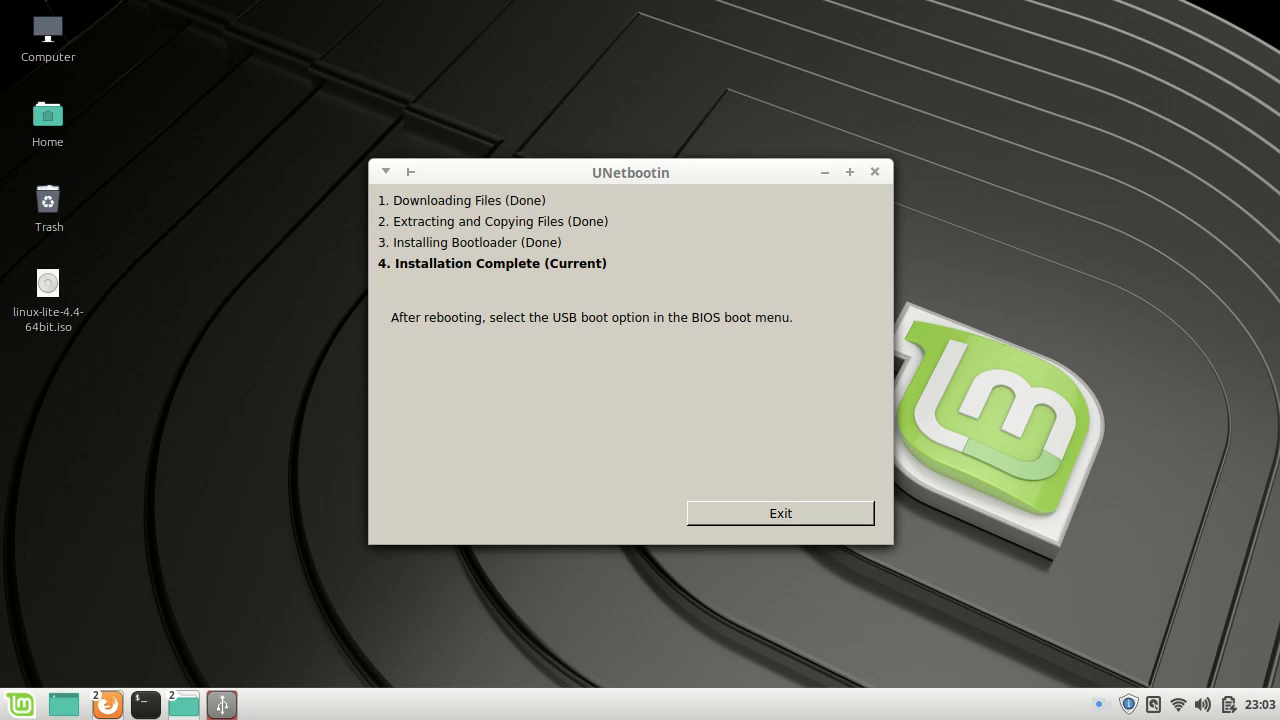
# Step: Switch to Firefox and bring up the Linux Lite download page
pyautogui.moveTo(107, 705)
pyautogui.click(314, 614)
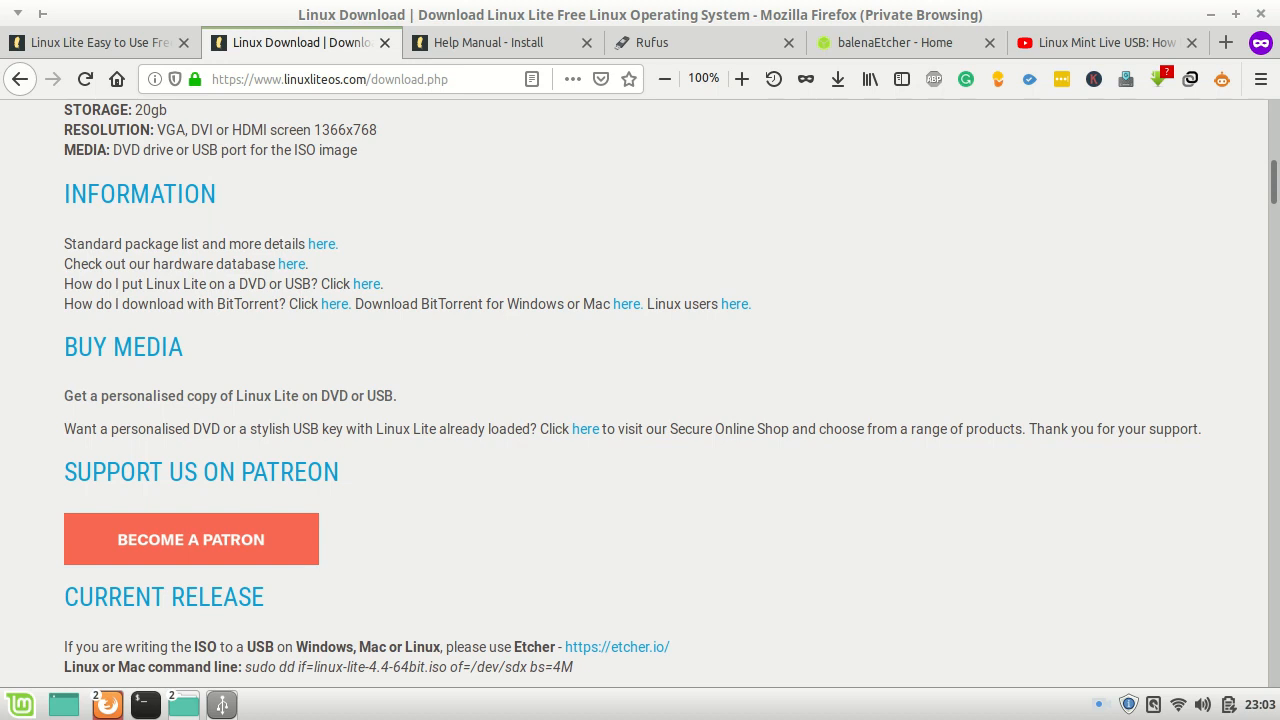
pyautogui.click(1100, 705)
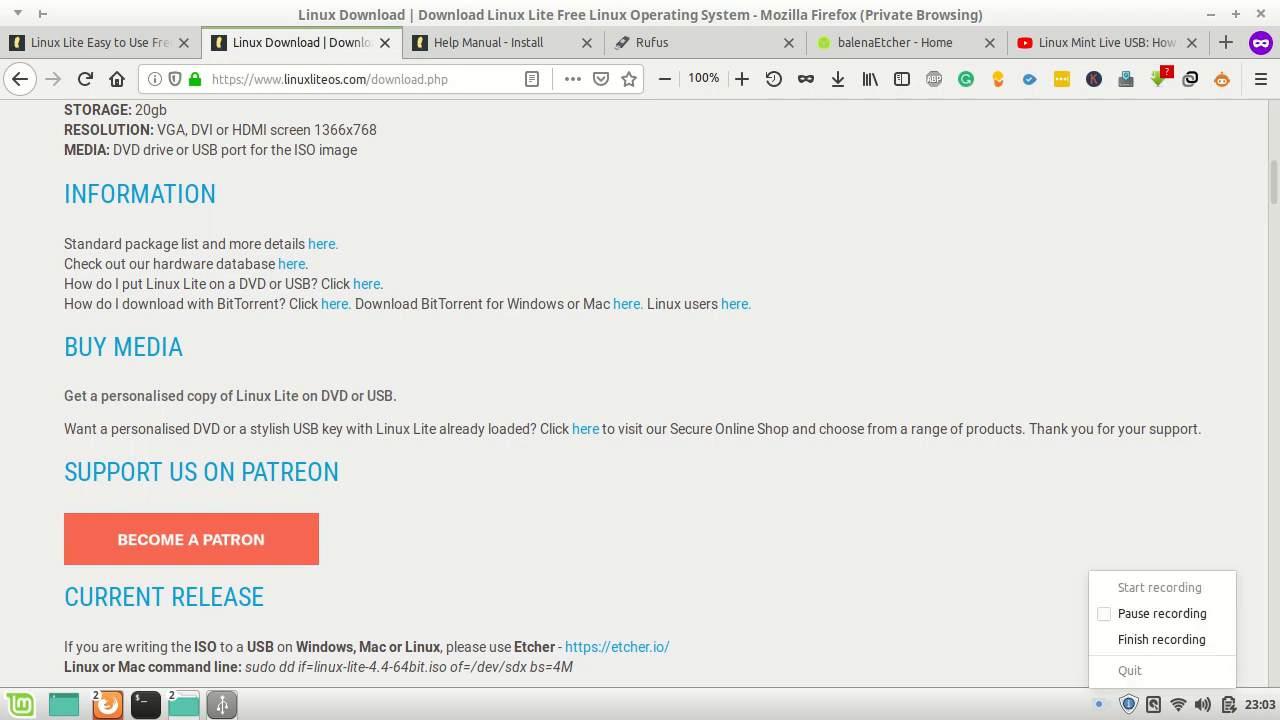